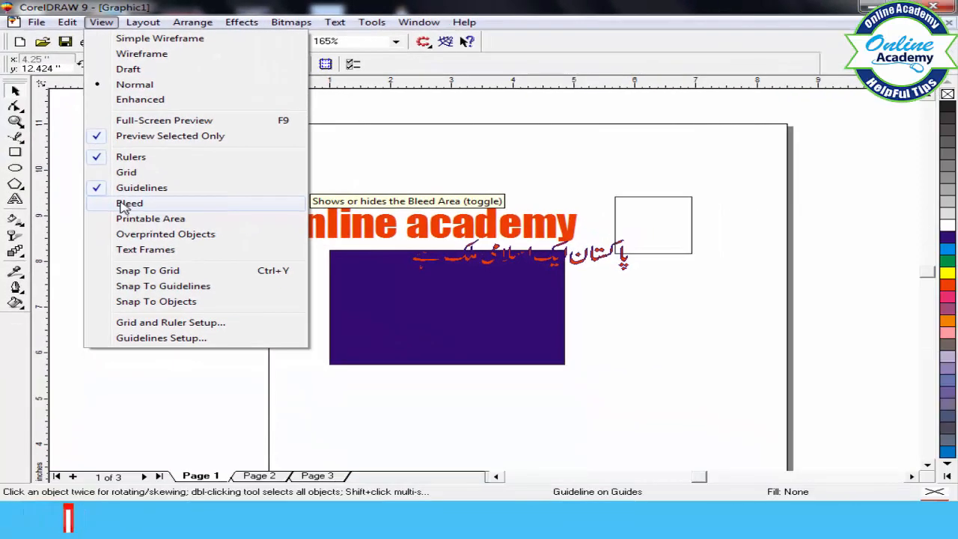
Step: Move the "Online academy" heading up clear of the blue rectangle and shift the Urdu text group down and to the right
{"action": "left_click", "coordinate": [387, 309]}
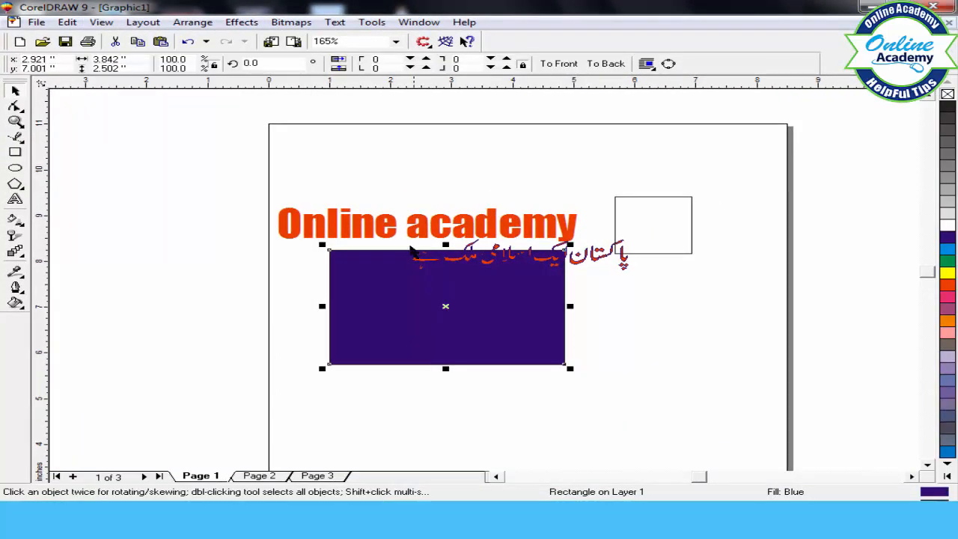
{"action": "left_click_drag", "start_coordinate": [404, 236], "coordinate": [423, 204]}
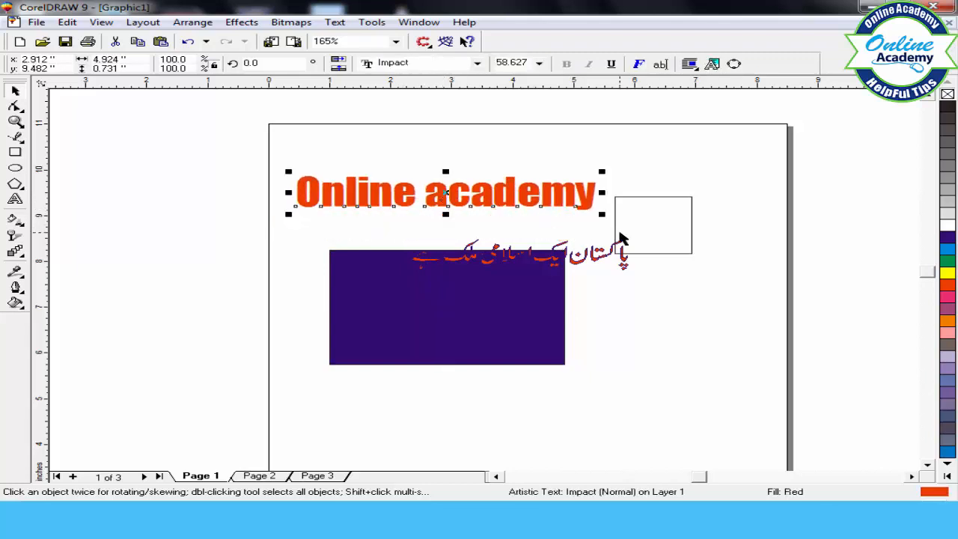
{"action": "left_click", "coordinate": [593, 286]}
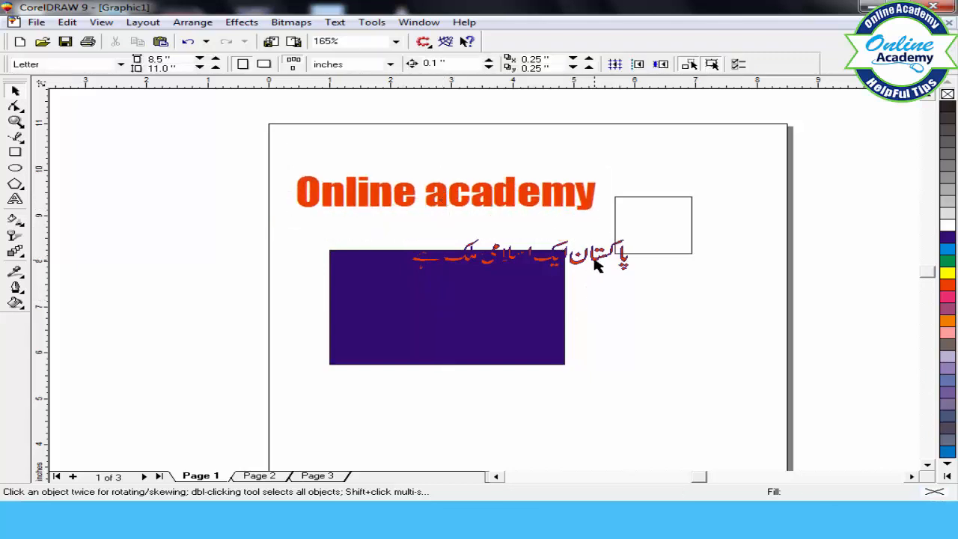
{"action": "left_click_drag", "start_coordinate": [597, 266], "coordinate": [694, 300]}
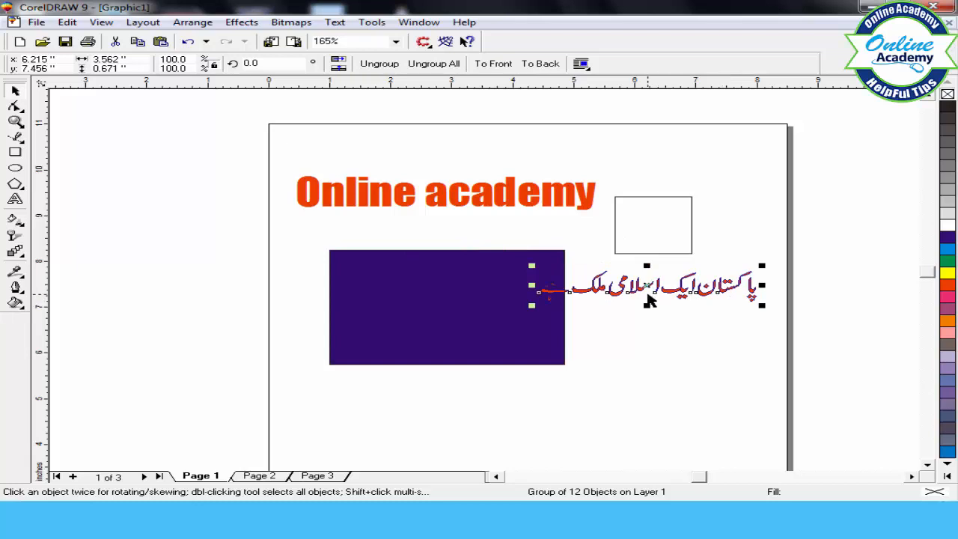
Step: Set the Urdu text group's outline to Behind fill and Scale with image, with a hairline width
{"action": "left_click", "coordinate": [16, 289]}
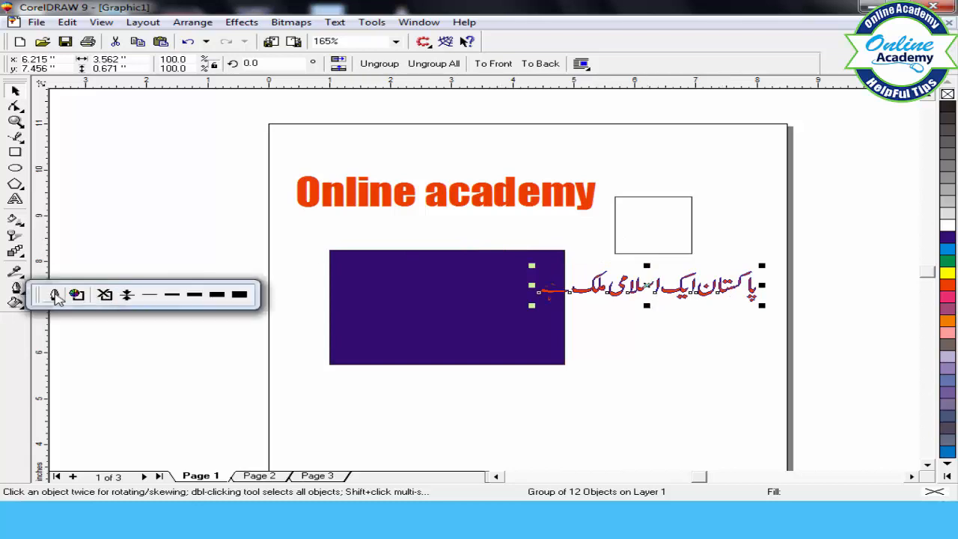
{"action": "left_click", "coordinate": [54, 294]}
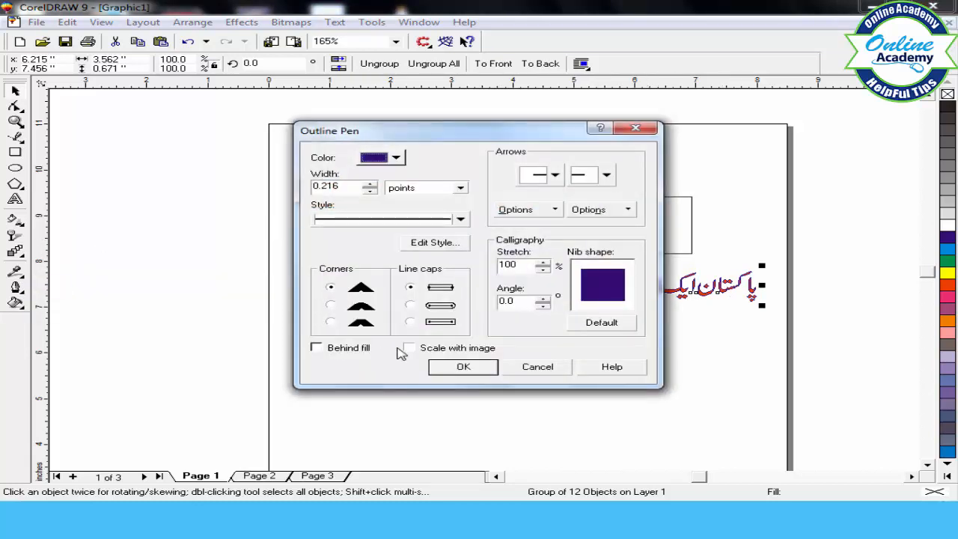
{"action": "left_click", "coordinate": [400, 352]}
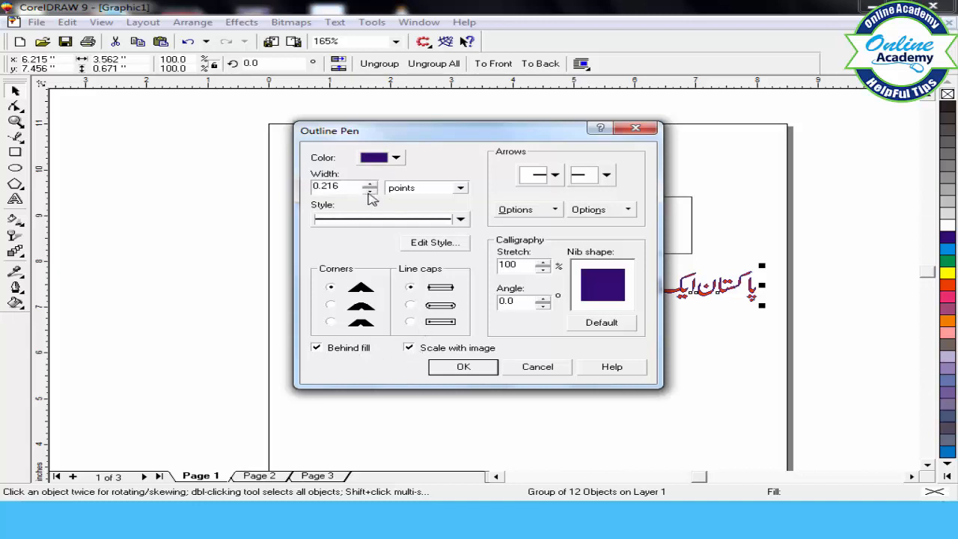
{"action": "left_click", "coordinate": [461, 367]}
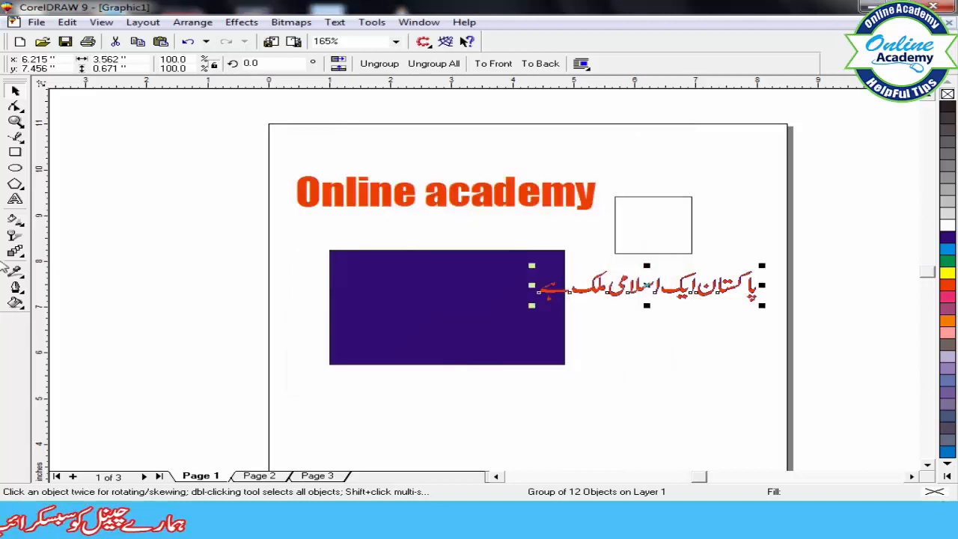
{"action": "left_click", "coordinate": [16, 287]}
{"action": "left_click", "coordinate": [149, 297]}
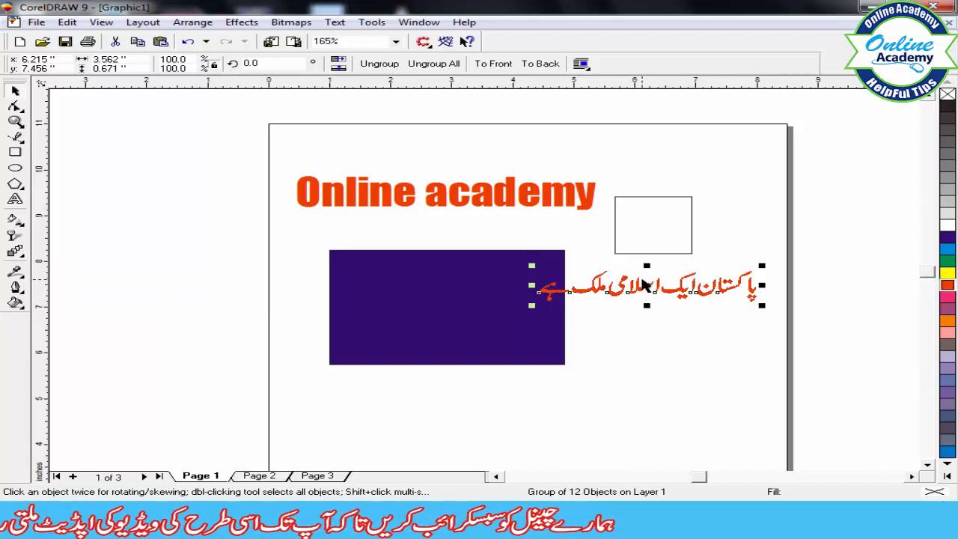
Step: Move the Urdu text group up and right to just below the small white rectangle
{"action": "left_click_drag", "start_coordinate": [640, 293], "coordinate": [702, 270]}
{"action": "left_click", "coordinate": [718, 156]}
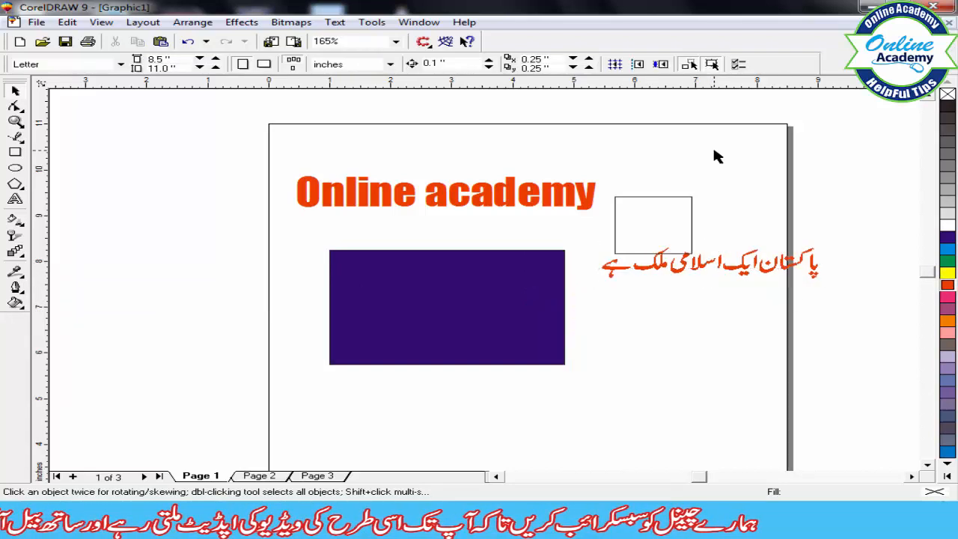
{"action": "left_click", "coordinate": [93, 21]}
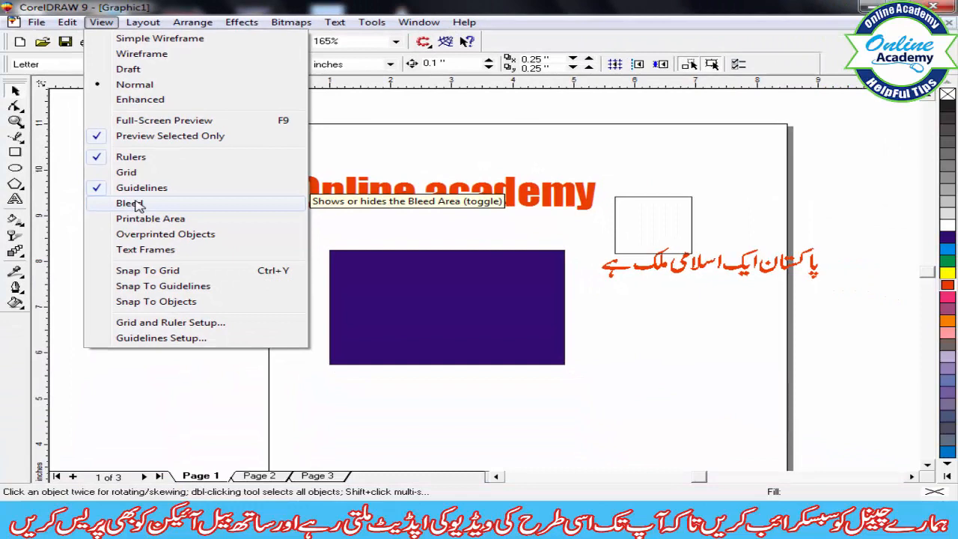
{"action": "left_click", "coordinate": [180, 432]}
Step: Move the horizontal guideline higher above the page, to about y 17.16 inches
{"action": "key", "text": "F4"}
{"action": "key", "text": "F3"}
{"action": "key", "text": "F3"}
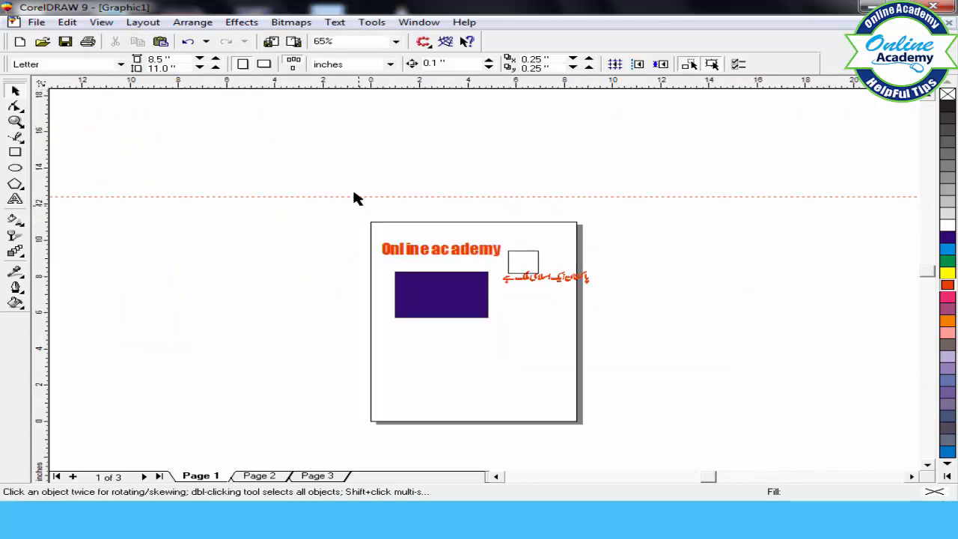
{"action": "left_click", "coordinate": [357, 196]}
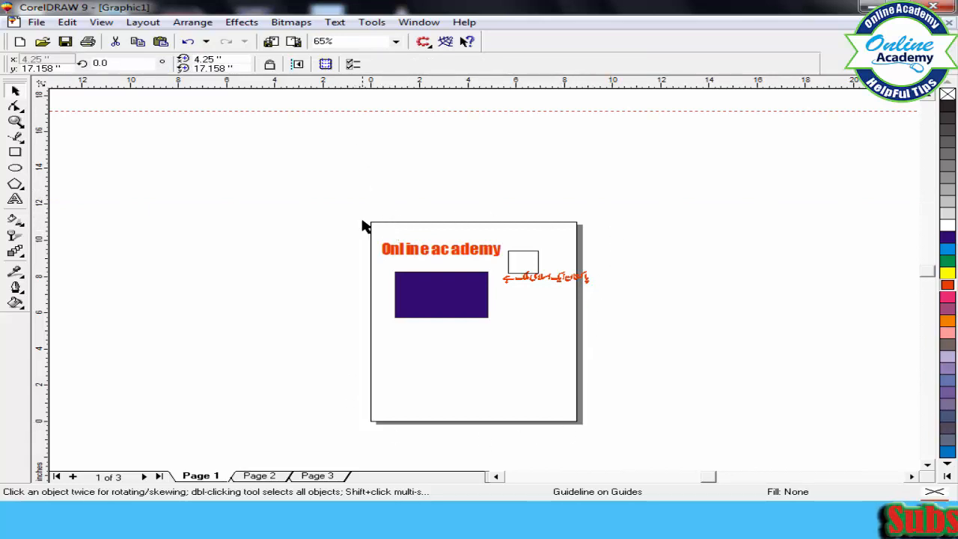
Step: Move the Urdu text group off the page to the right, centred at about x 14.37, y 8.04 inches
{"action": "left_click", "coordinate": [558, 276]}
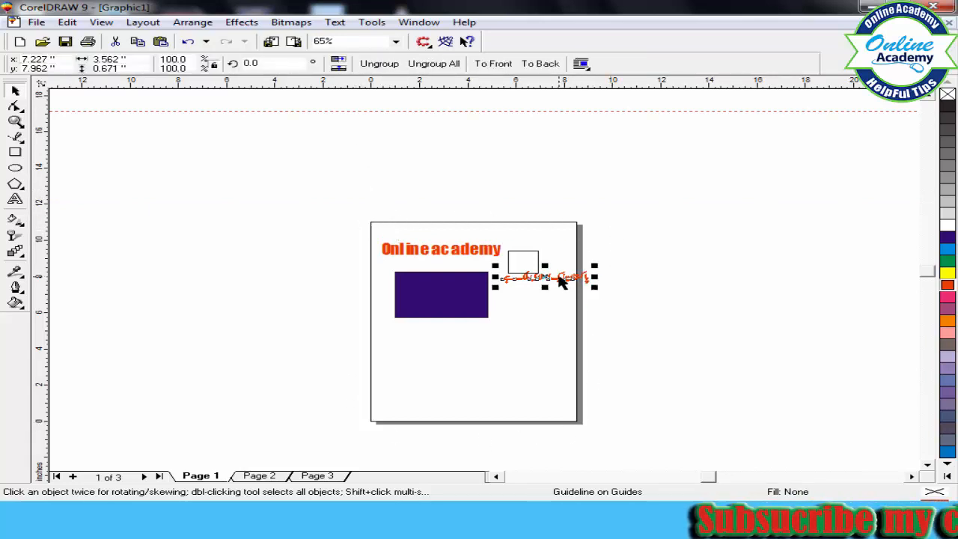
{"action": "left_click_drag", "start_coordinate": [558, 275], "coordinate": [729, 274]}
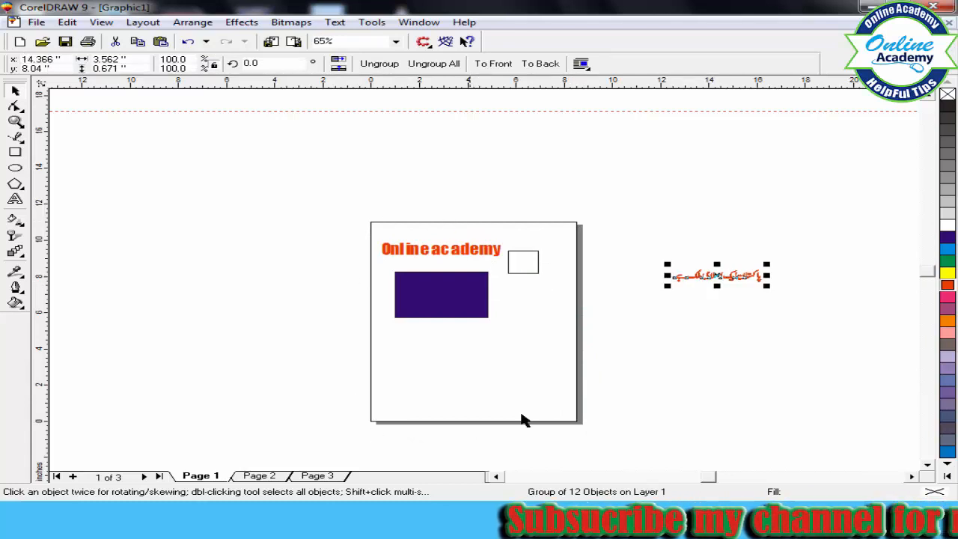
{"action": "left_click", "coordinate": [223, 198]}
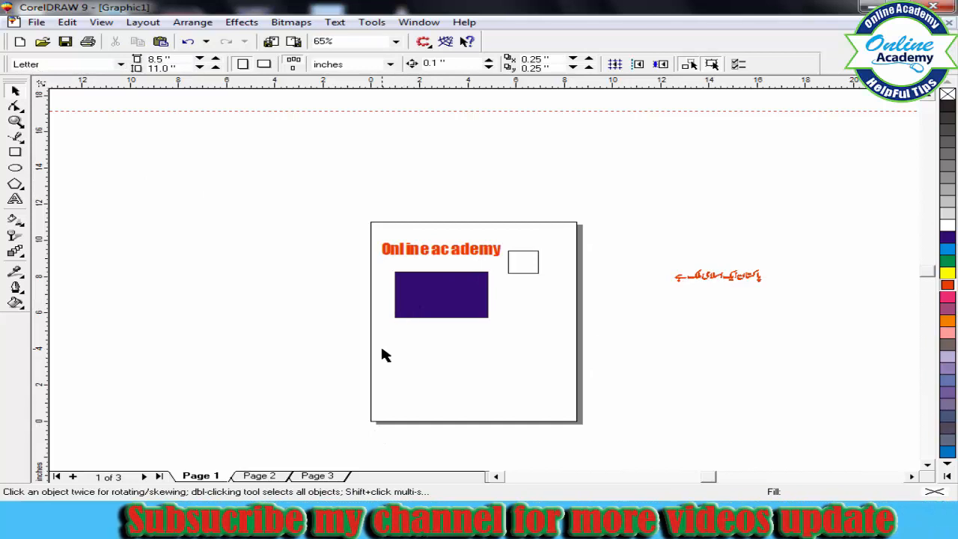
Step: Show the page's bleed area and hide it again
{"action": "left_click", "coordinate": [101, 21]}
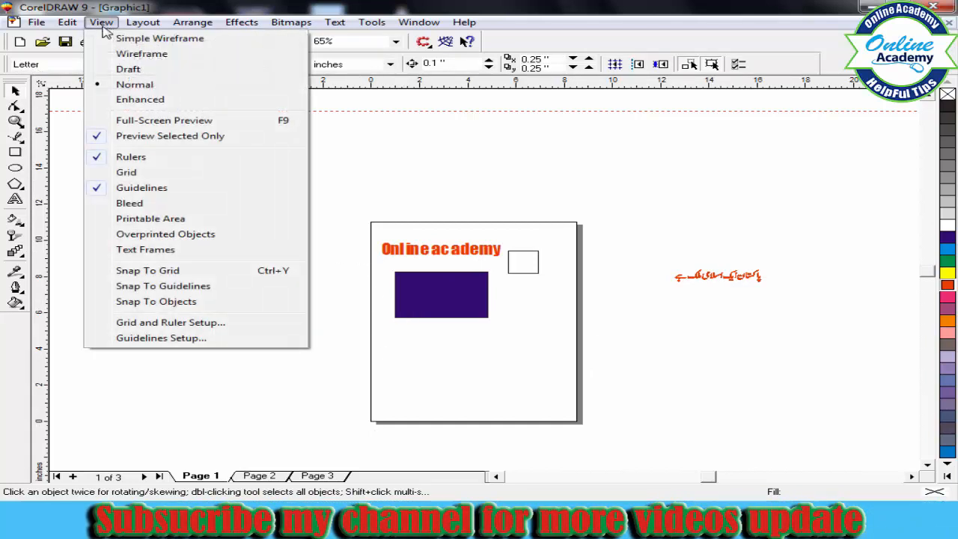
{"action": "left_click", "coordinate": [132, 206]}
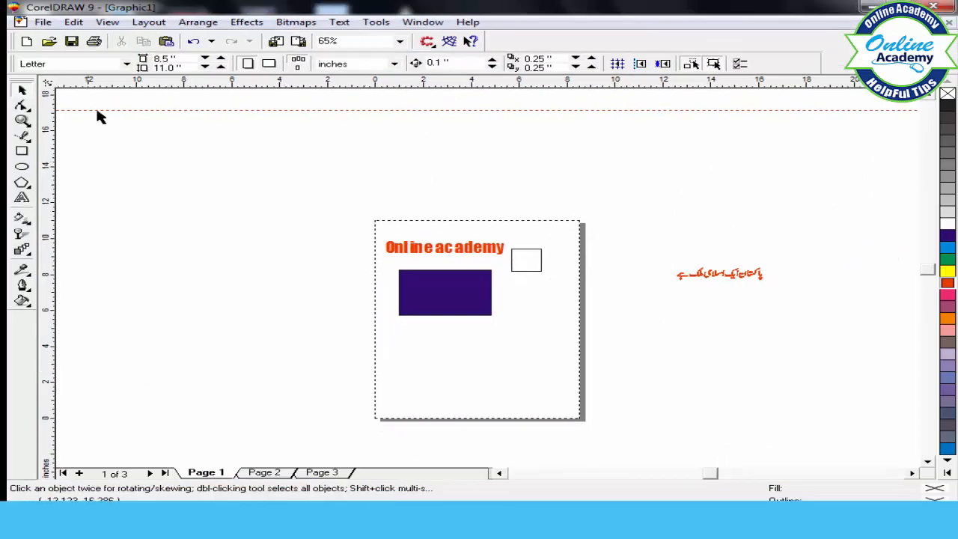
{"action": "left_click", "coordinate": [109, 22]}
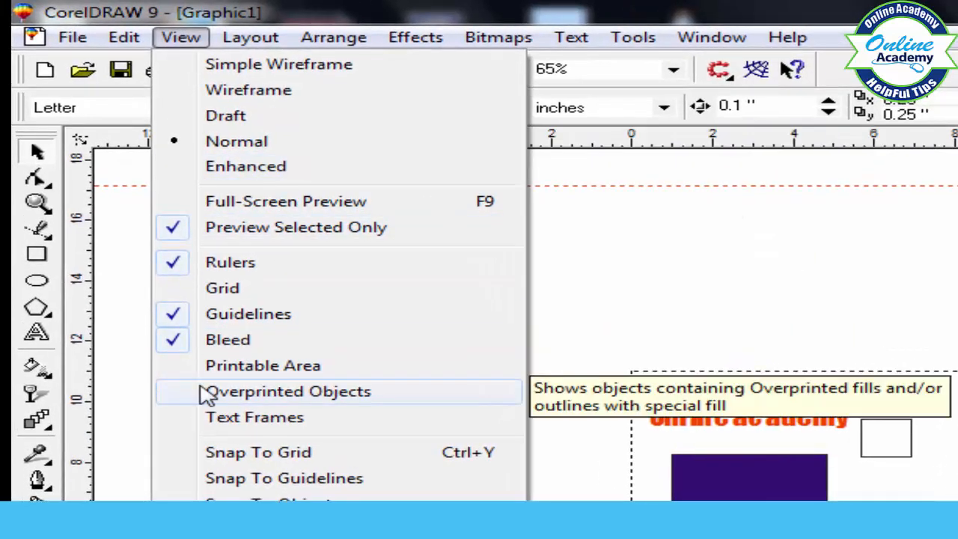
{"action": "left_click", "coordinate": [179, 342]}
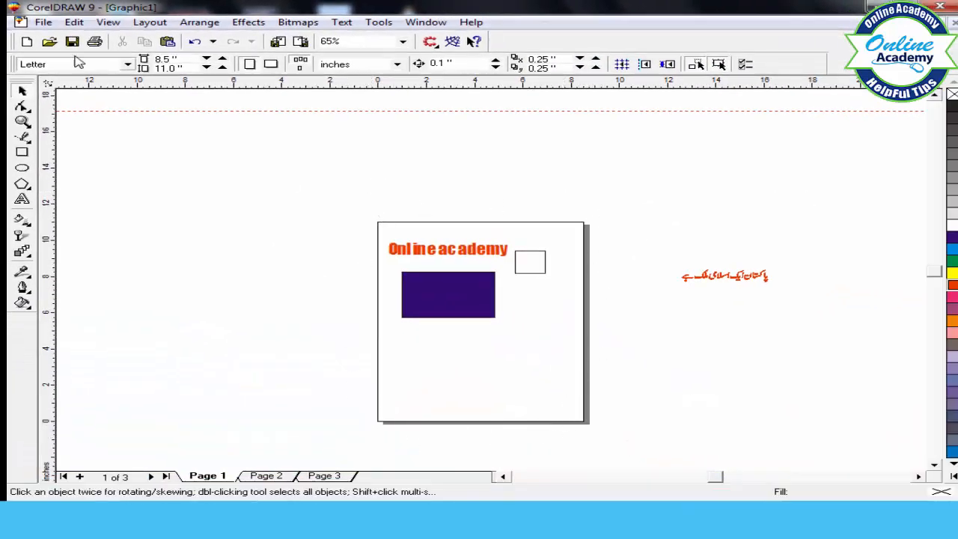
Step: Turn on the display of the page's printable area
{"action": "left_click", "coordinate": [108, 21]}
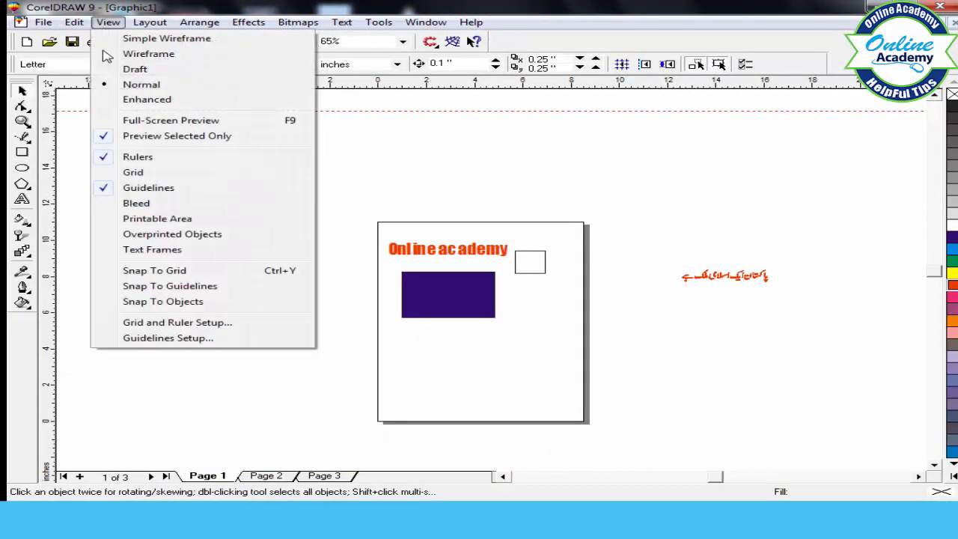
{"action": "left_click", "coordinate": [129, 219]}
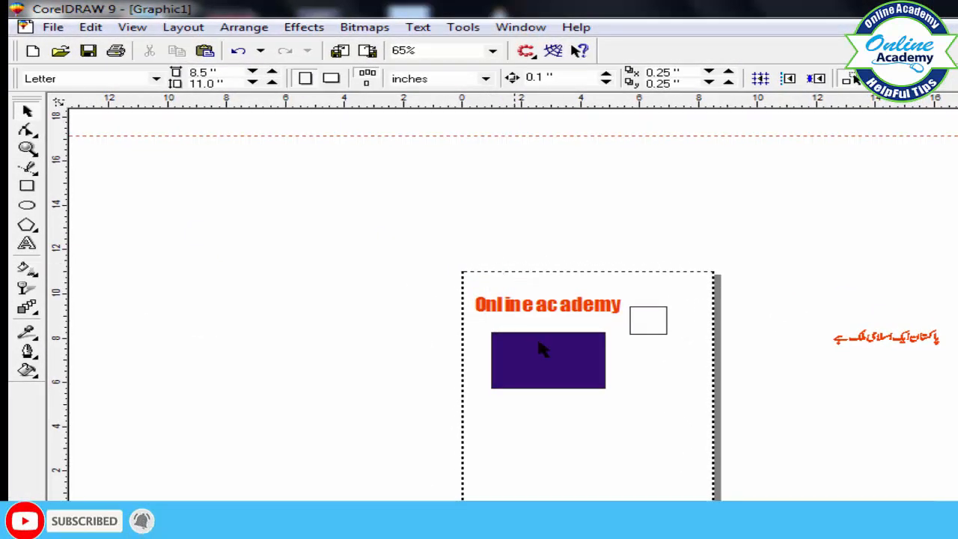
Step: Move the blue rectangle outside the printable area and back onto the page, centred at about x 3.35, y 5.88 inches
{"action": "left_click_drag", "start_coordinate": [522, 356], "coordinate": [820, 208]}
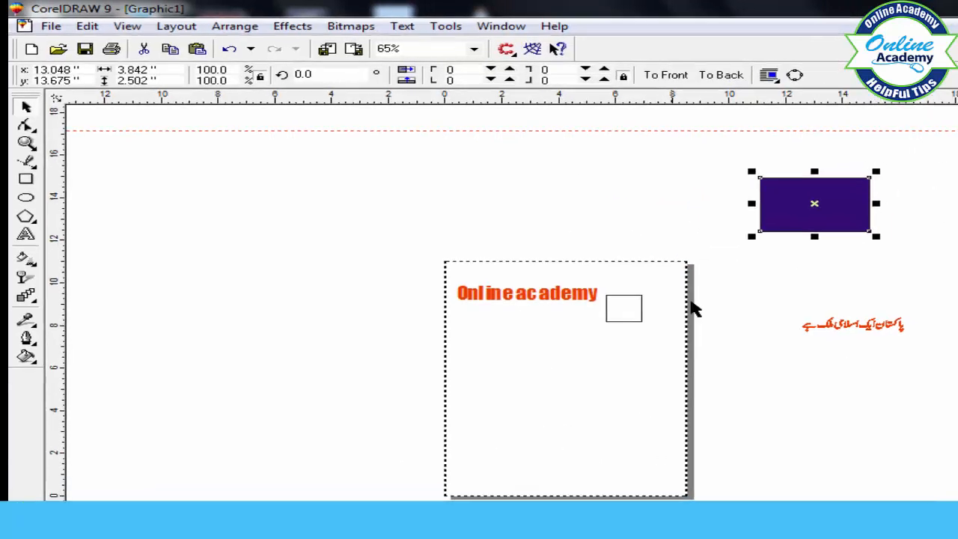
{"action": "left_click_drag", "start_coordinate": [788, 242], "coordinate": [741, 297]}
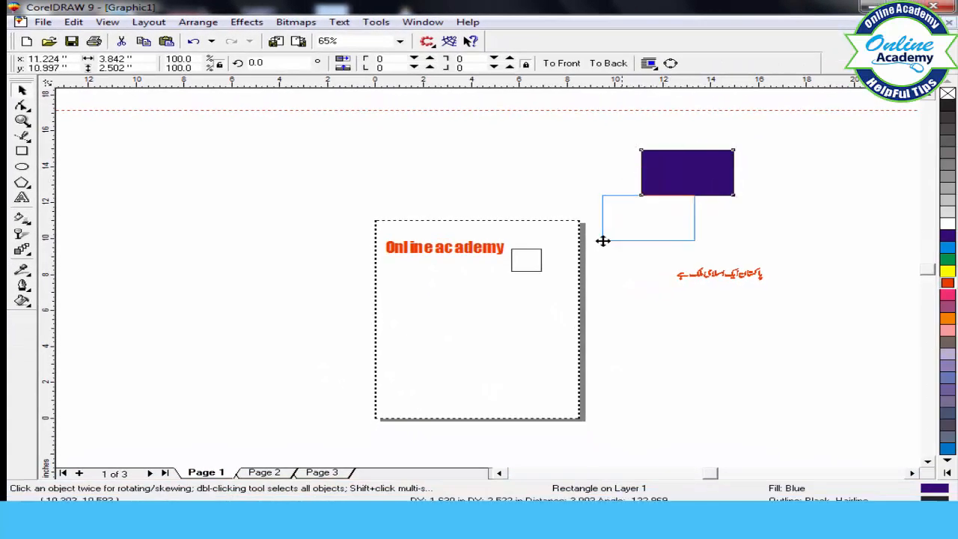
{"action": "left_click_drag", "start_coordinate": [604, 241], "coordinate": [422, 313]}
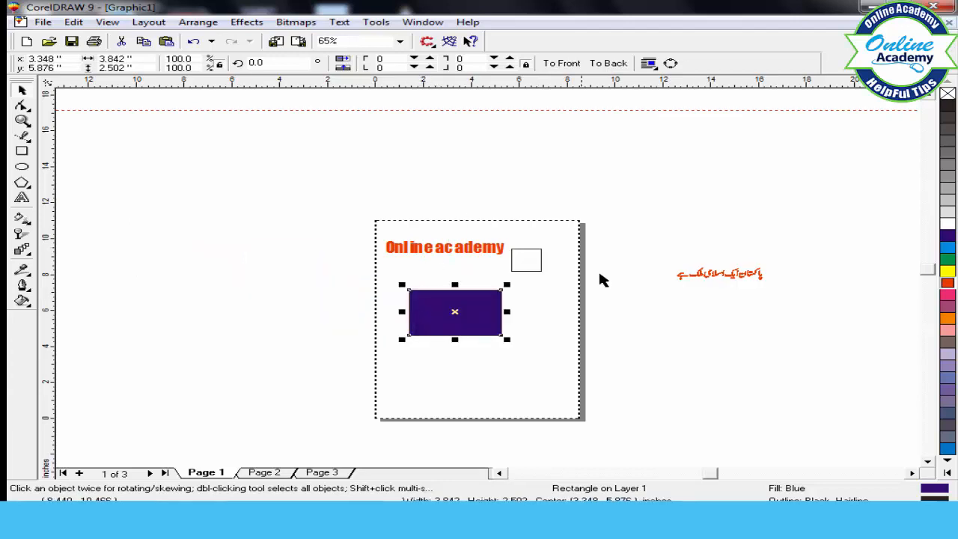
Step: Move the "Online academy" heading slightly right within the page, centred at about x 3.65, y 9.37 inches
{"action": "left_click", "coordinate": [492, 248]}
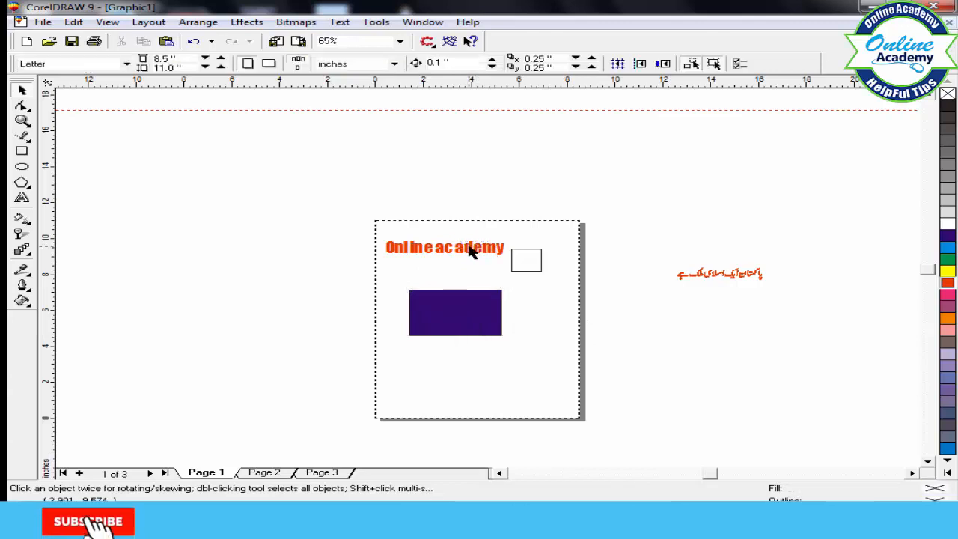
{"action": "left_click", "coordinate": [471, 250]}
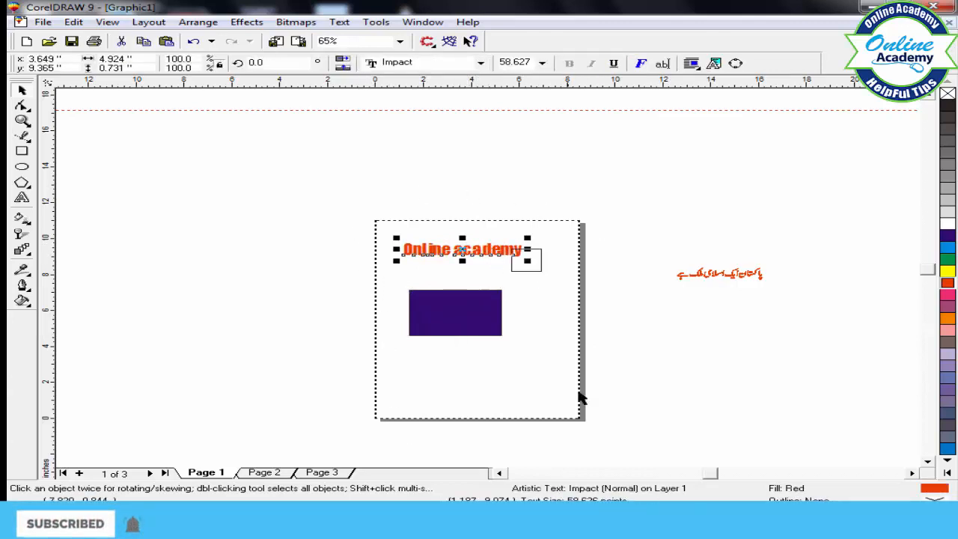
{"action": "left_click", "coordinate": [129, 141]}
Step: Change the paper size to A5 and to A4 to compare their printable areas
{"action": "left_click", "coordinate": [127, 63]}
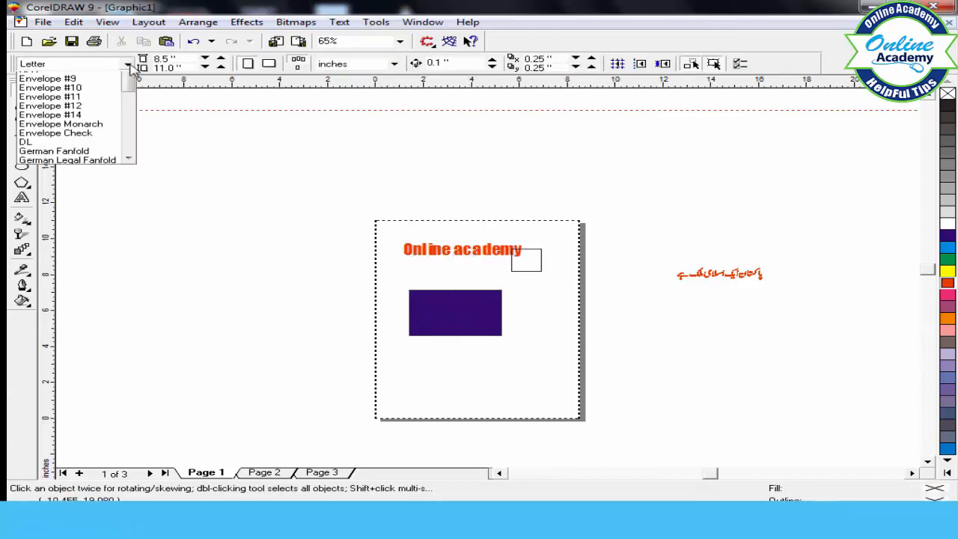
{"action": "left_click", "coordinate": [42, 194]}
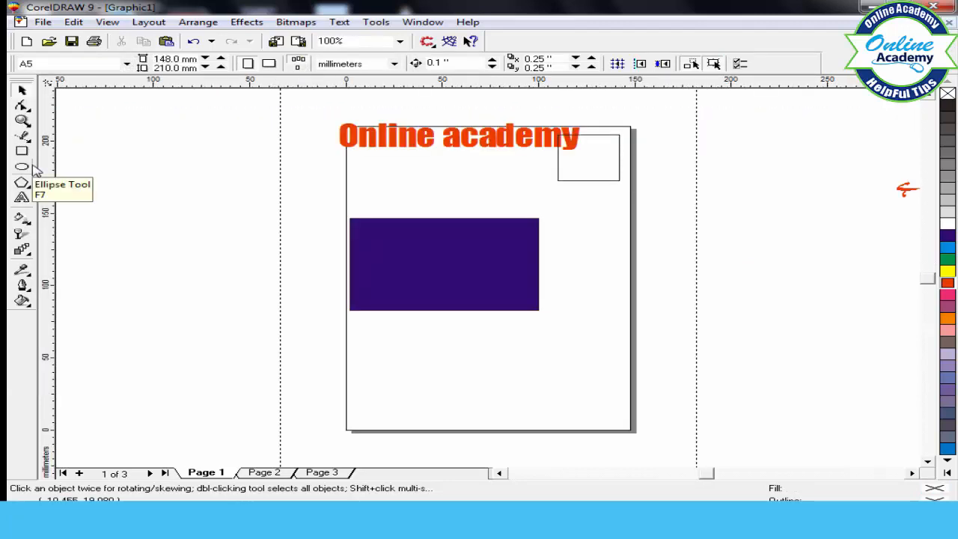
{"action": "left_click", "coordinate": [74, 65]}
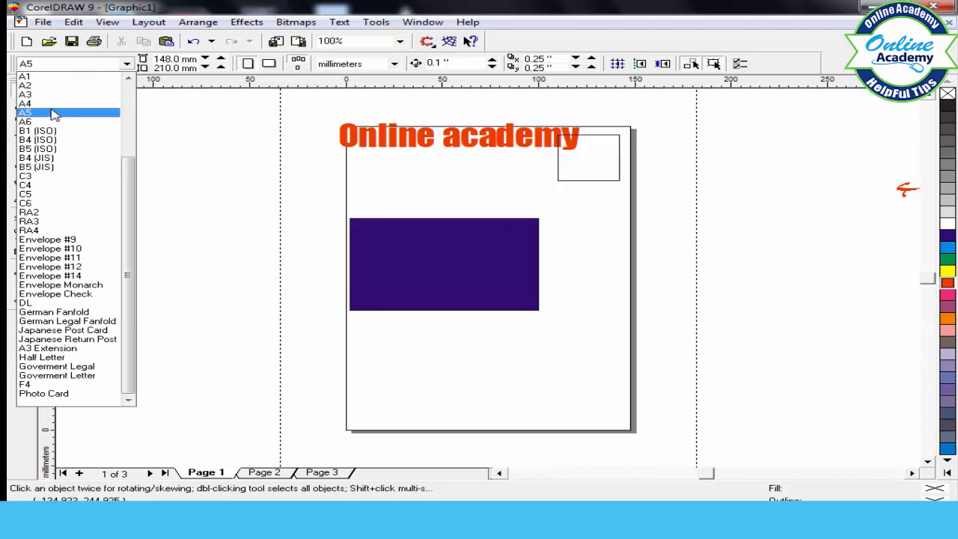
{"action": "left_click", "coordinate": [46, 105]}
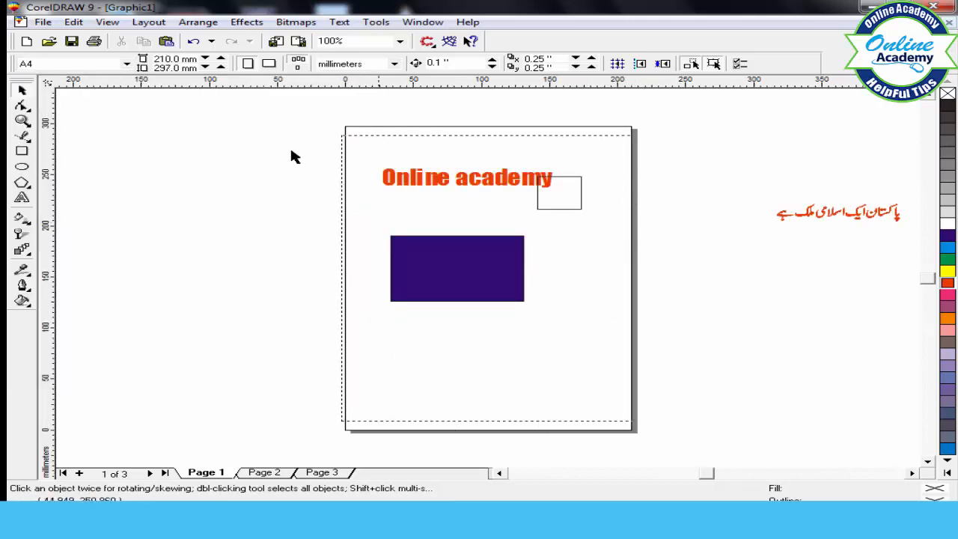
Step: Set the paper size back to Letter
{"action": "left_click", "coordinate": [126, 64]}
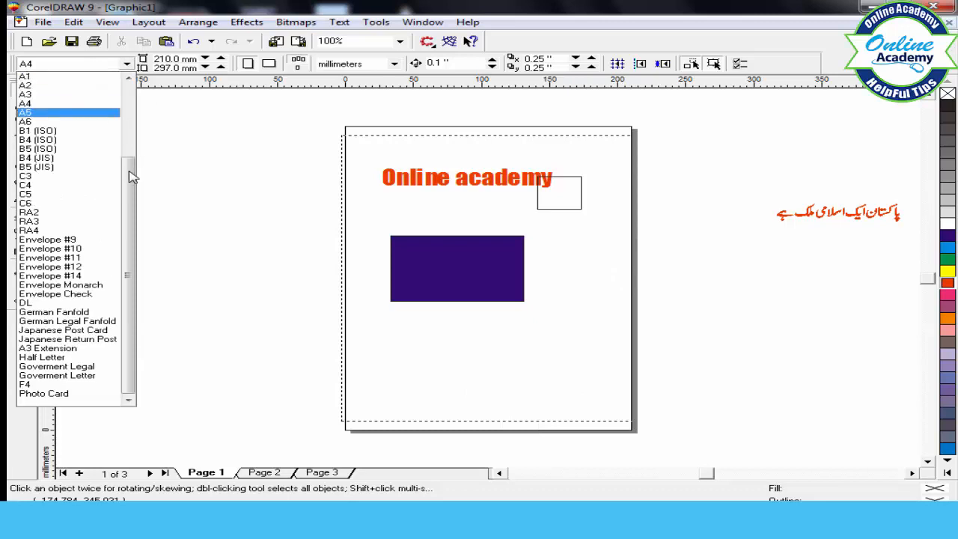
{"action": "left_click_drag", "start_coordinate": [129, 172], "coordinate": [126, 67]}
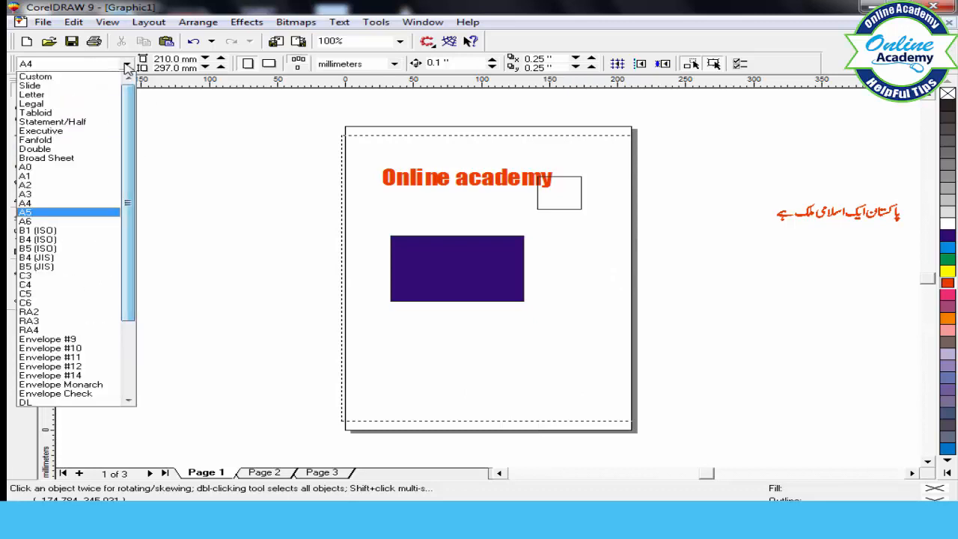
{"action": "left_click", "coordinate": [63, 95]}
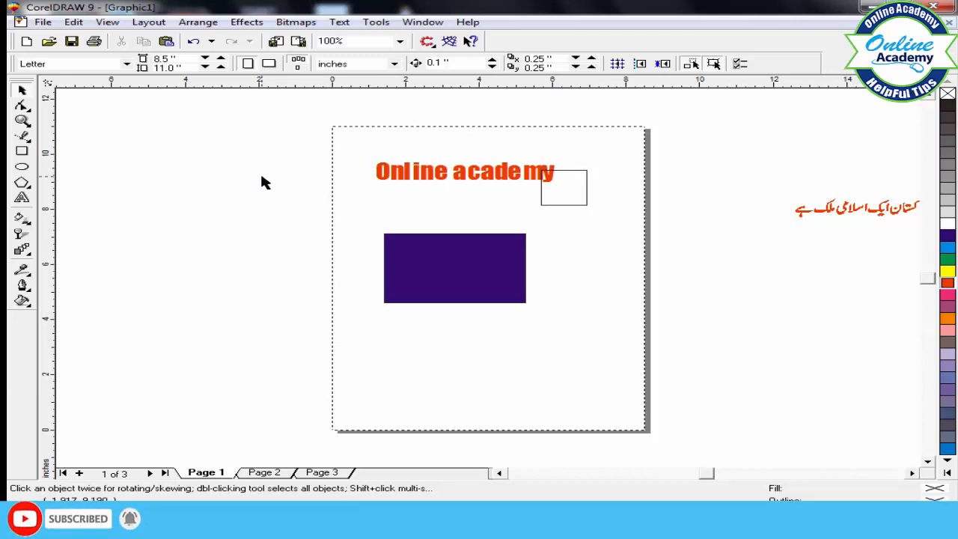
Step: Hide the printable area and move the Urdu text group beside the page, centred at about x 13.10, y 8.07 inches
{"action": "left_click", "coordinate": [104, 22]}
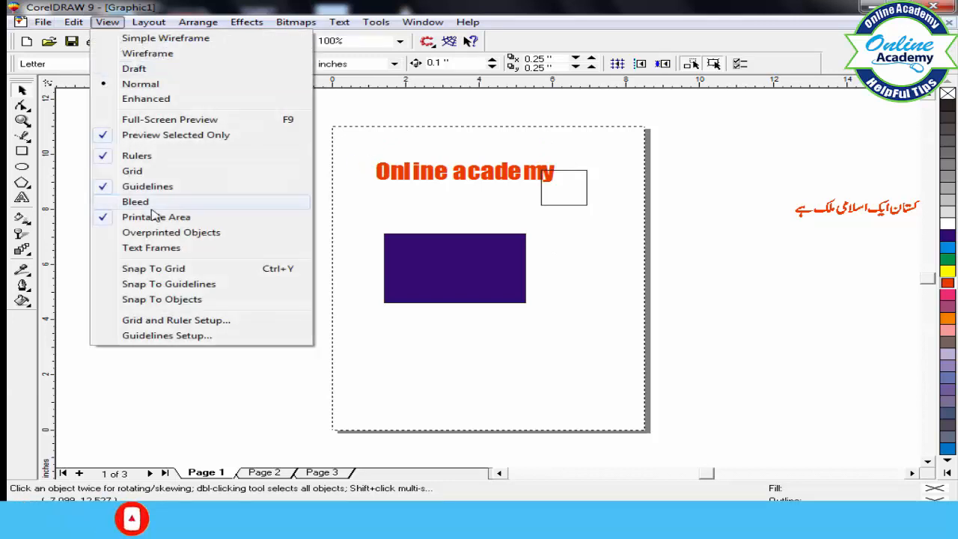
{"action": "left_click", "coordinate": [108, 219]}
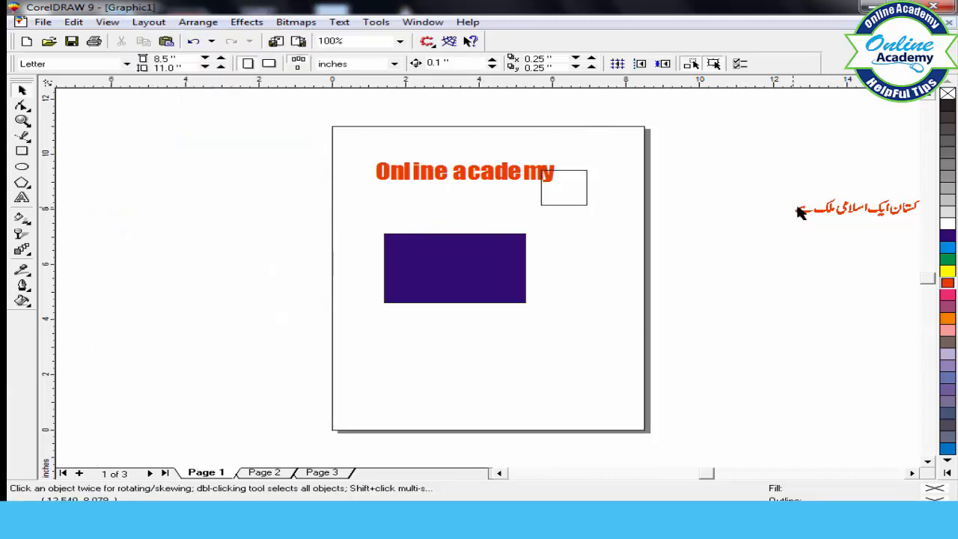
{"action": "left_click_drag", "start_coordinate": [800, 213], "coordinate": [752, 211]}
Step: Show the grid and inspect its lines over the page at closer and wider views
{"action": "left_click", "coordinate": [107, 22]}
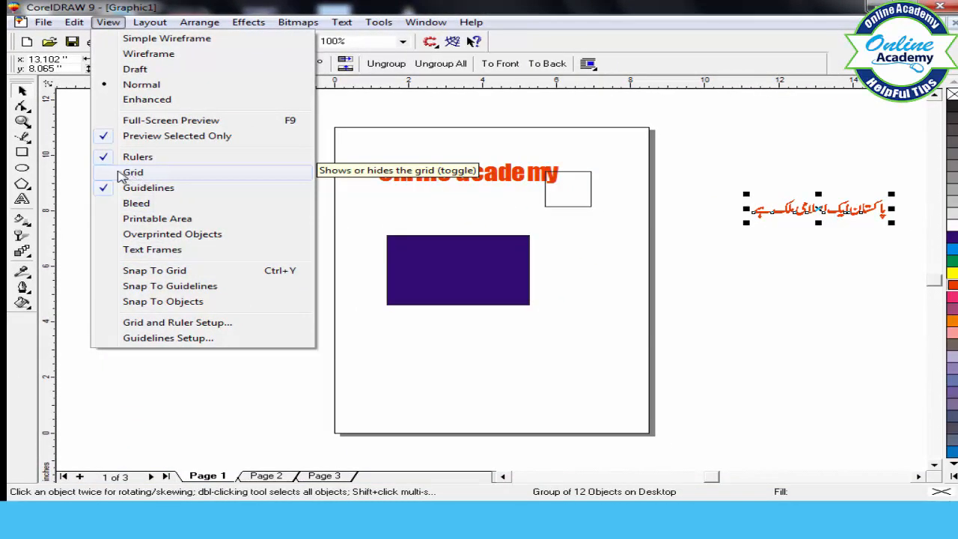
{"action": "left_click", "coordinate": [133, 172]}
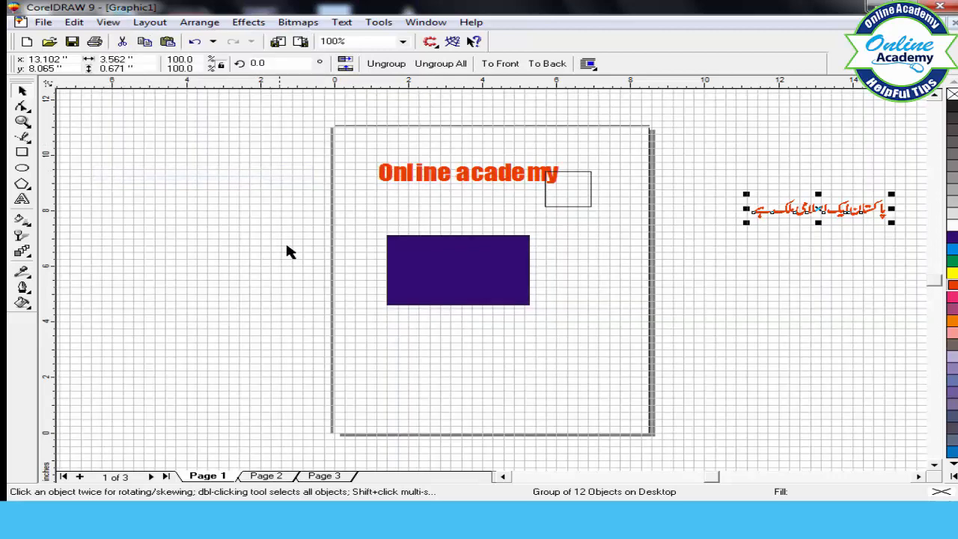
{"action": "scroll", "coordinate": [352, 374], "scroll_direction": "up", "scroll_amount": 2}
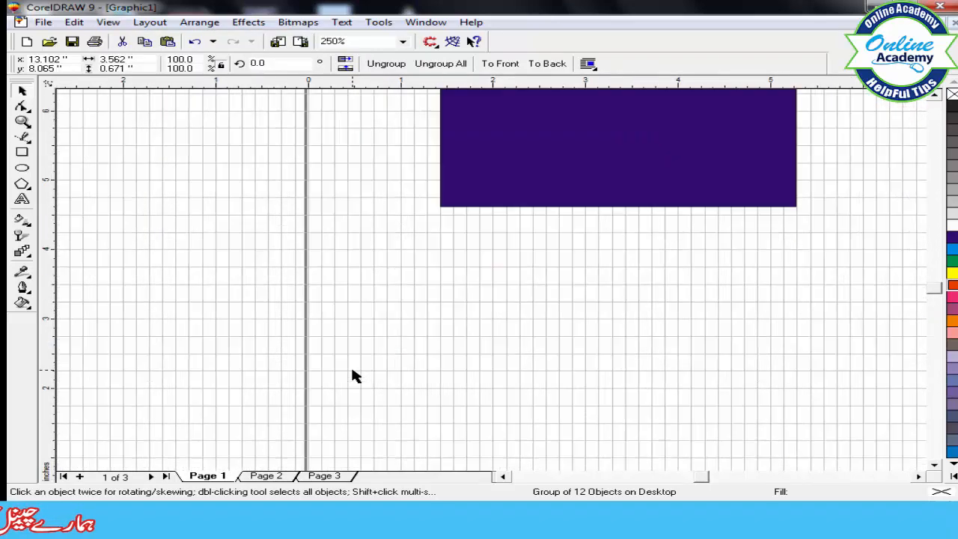
{"action": "scroll", "coordinate": [353, 375], "scroll_direction": "down", "scroll_amount": 3}
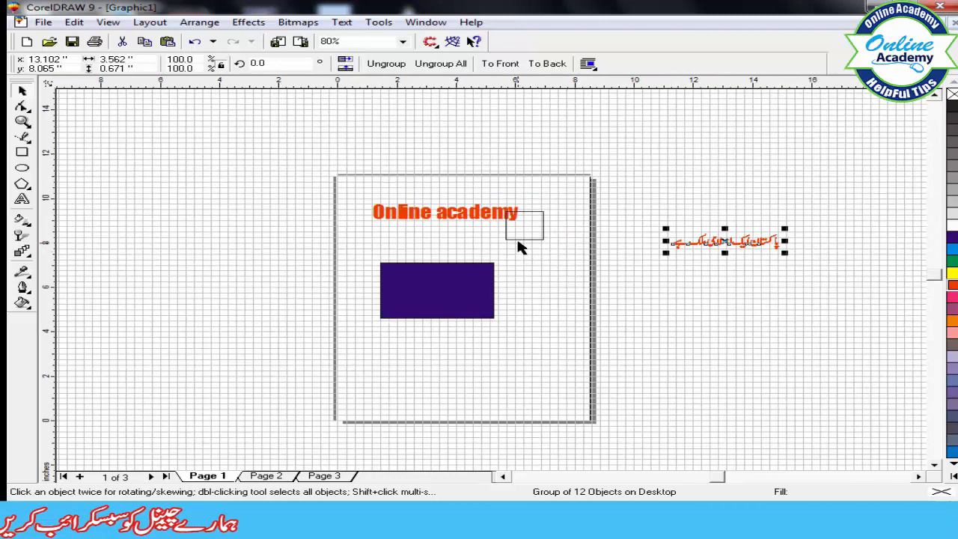
Step: Move the unfilled rectangle to about x 7.09, y 6.20 inches and the Urdu text group onto the page at about x 2.30, y 10.21
{"action": "left_click_drag", "start_coordinate": [518, 240], "coordinate": [541, 298]}
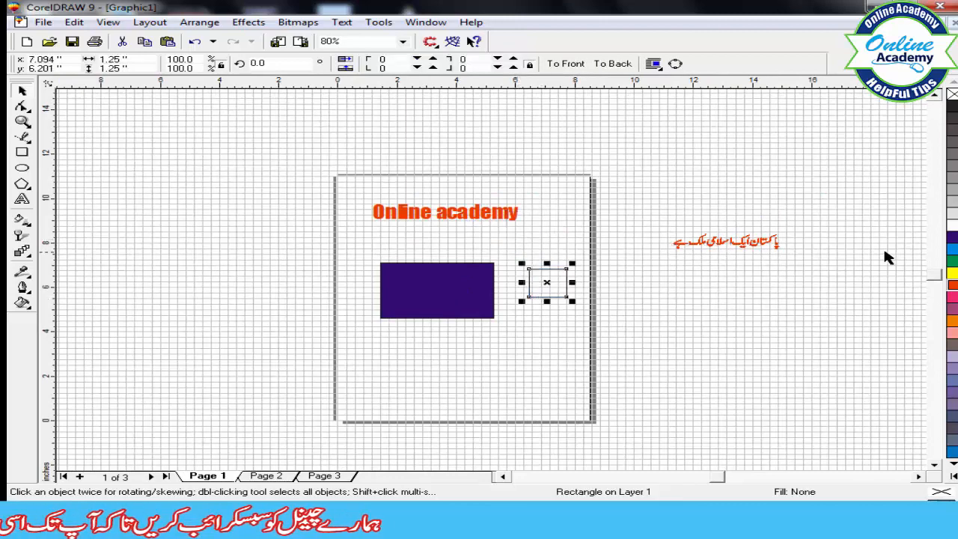
{"action": "left_click_drag", "start_coordinate": [768, 249], "coordinate": [448, 200]}
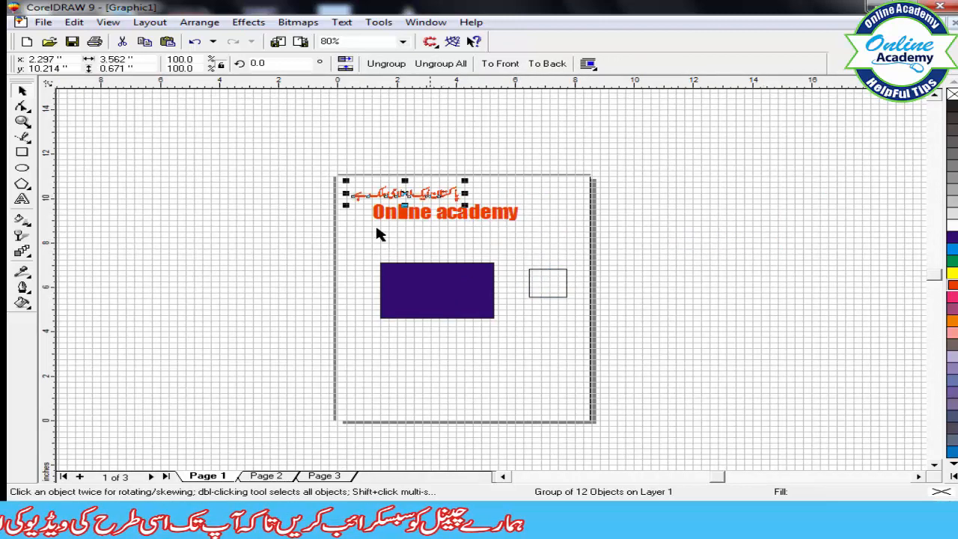
{"action": "key", "text": "F4"}
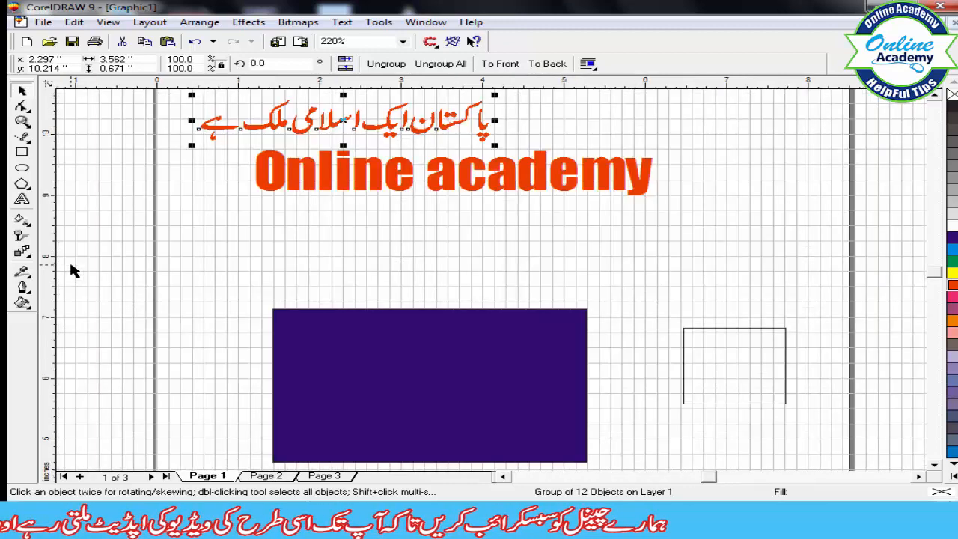
Step: Turn on Snap To Grid and move the unfilled and blue rectangles up along the grid, the blue one to about x 3.22, y 6.75 inches
{"action": "left_click", "coordinate": [107, 23]}
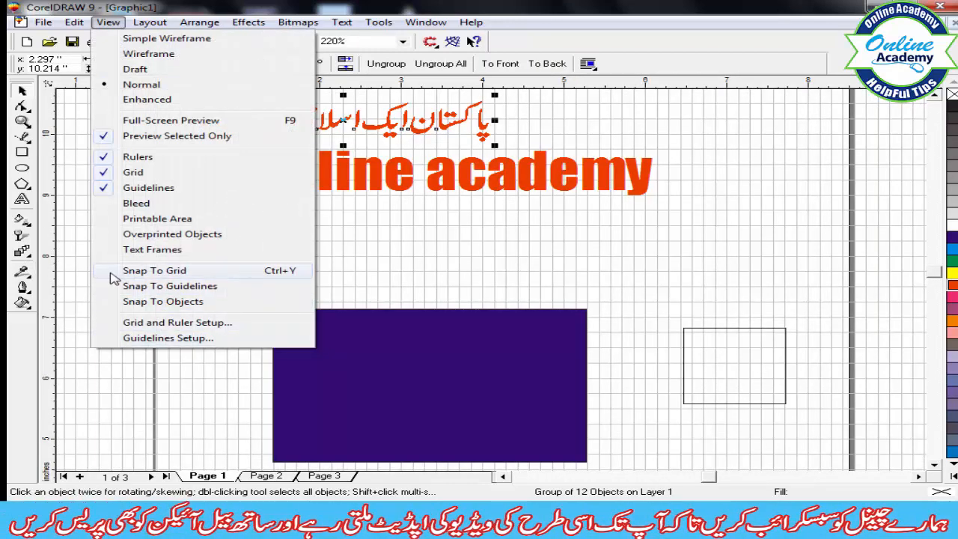
{"action": "left_click", "coordinate": [141, 274]}
{"action": "left_click", "coordinate": [107, 21]}
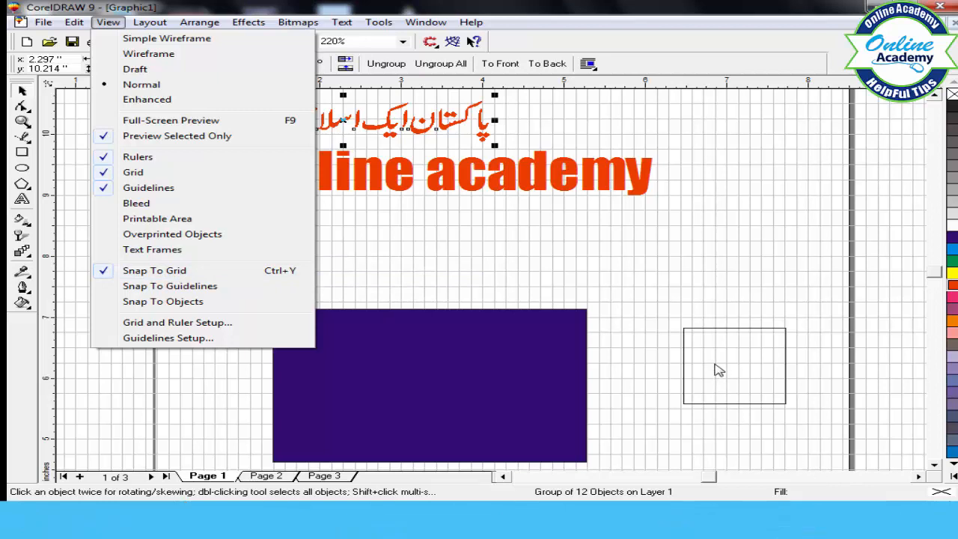
{"action": "left_click_drag", "start_coordinate": [715, 368], "coordinate": [704, 346]}
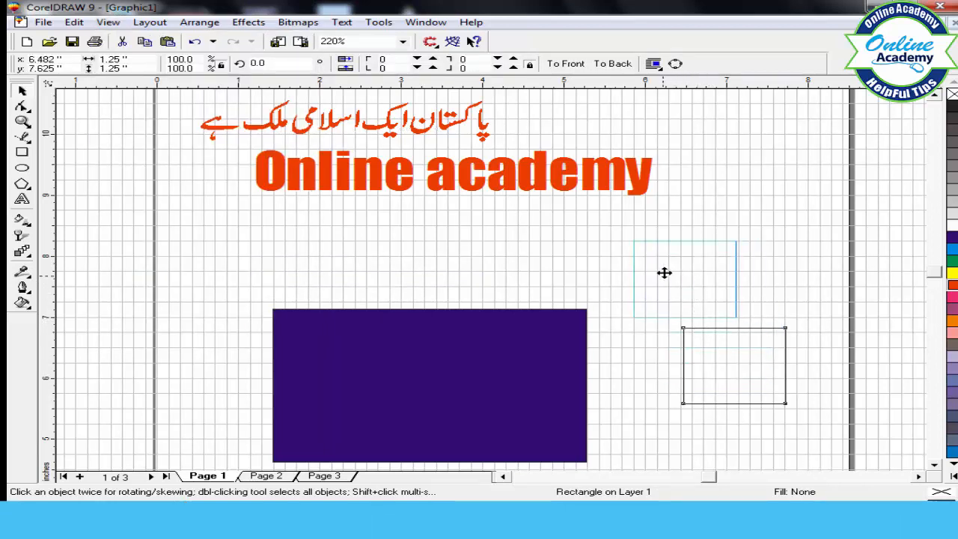
{"action": "left_click_drag", "start_coordinate": [656, 270], "coordinate": [655, 269]}
{"action": "left_click_drag", "start_coordinate": [514, 332], "coordinate": [508, 285]}
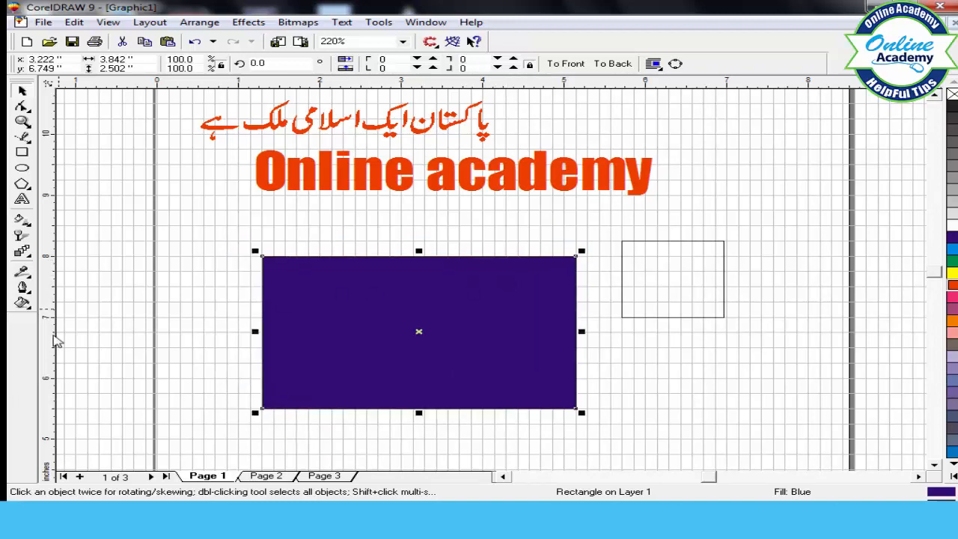
Step: Move the unfilled rectangle along the grid at a closer view, centring it at about x 6.95, y 8.38 inches
{"action": "left_click", "coordinate": [23, 122]}
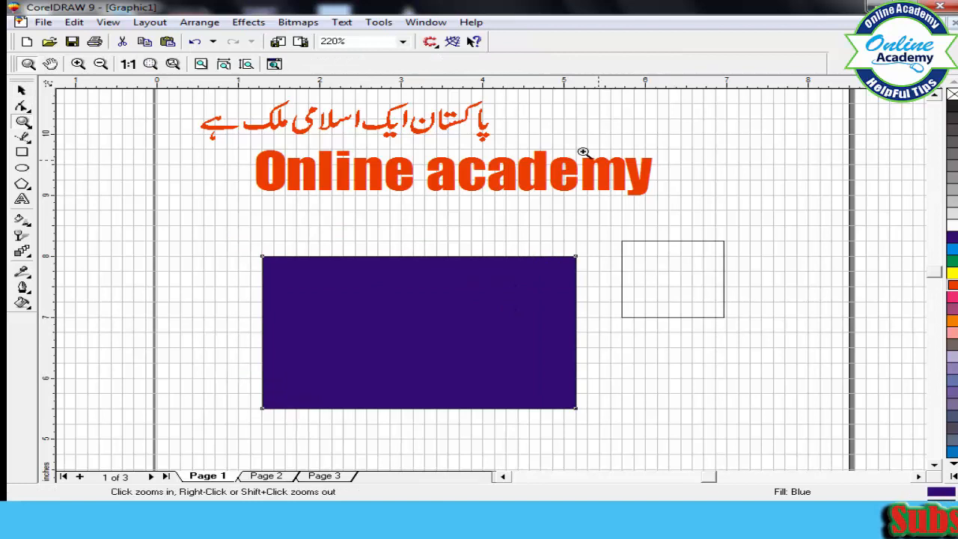
{"action": "left_click_drag", "start_coordinate": [567, 128], "coordinate": [840, 379]}
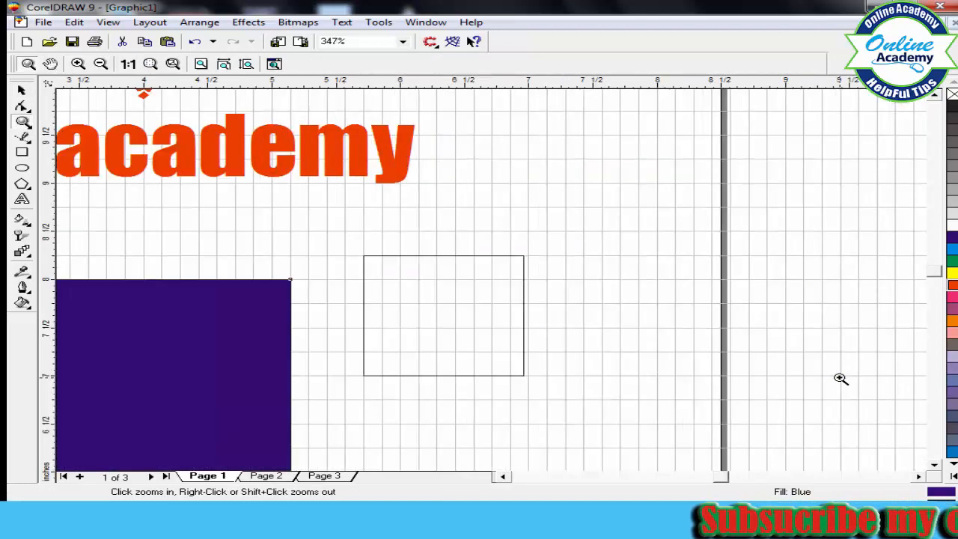
{"action": "left_click", "coordinate": [25, 90]}
{"action": "left_click_drag", "start_coordinate": [460, 289], "coordinate": [535, 213]}
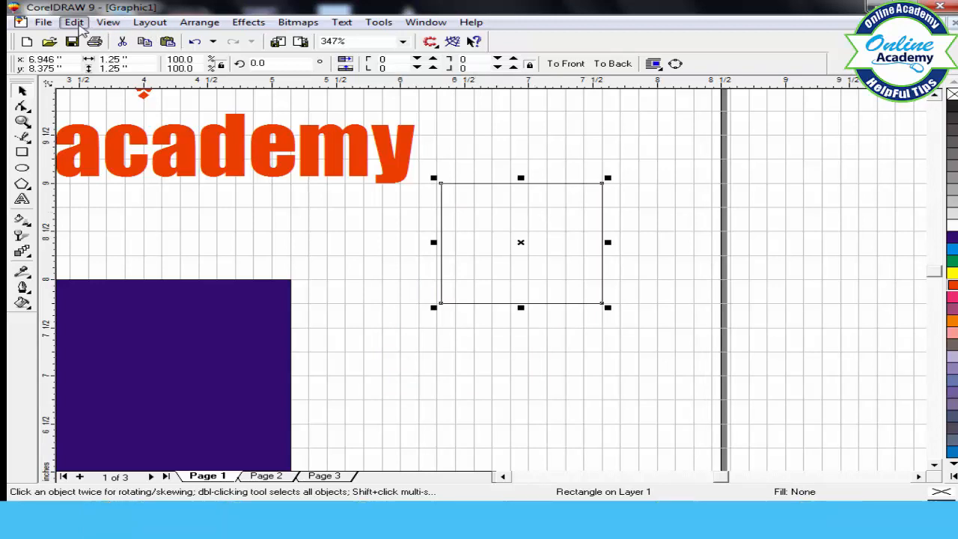
Step: Turn off Snap To Grid and move the unfilled rectangle freely to about x 6.86, y 7.94 inches
{"action": "left_click", "coordinate": [108, 22]}
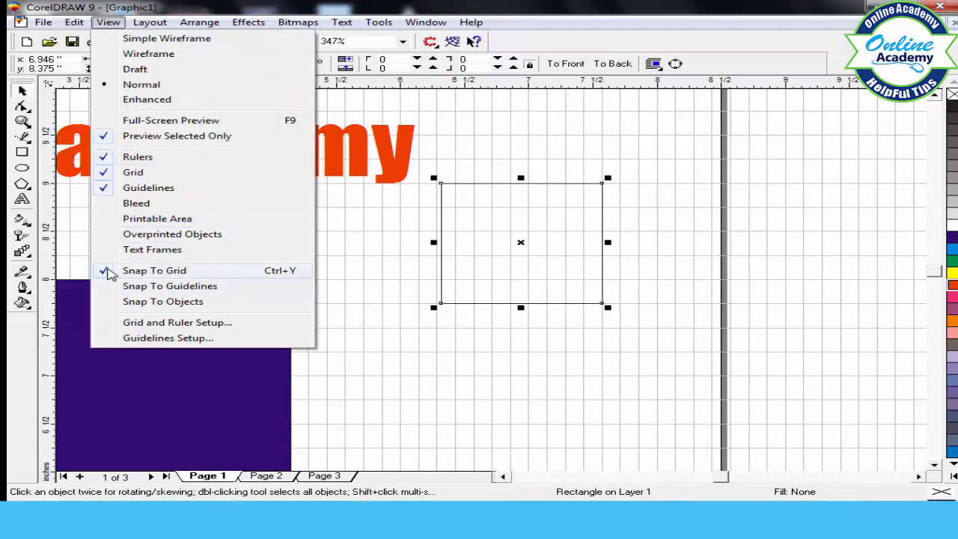
{"action": "left_click", "coordinate": [110, 271]}
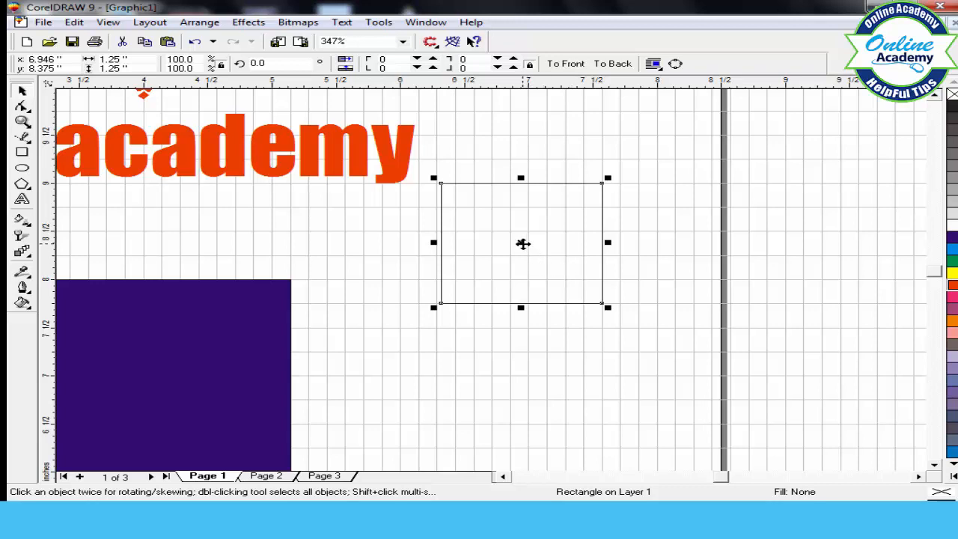
{"action": "left_click_drag", "start_coordinate": [522, 243], "coordinate": [511, 286]}
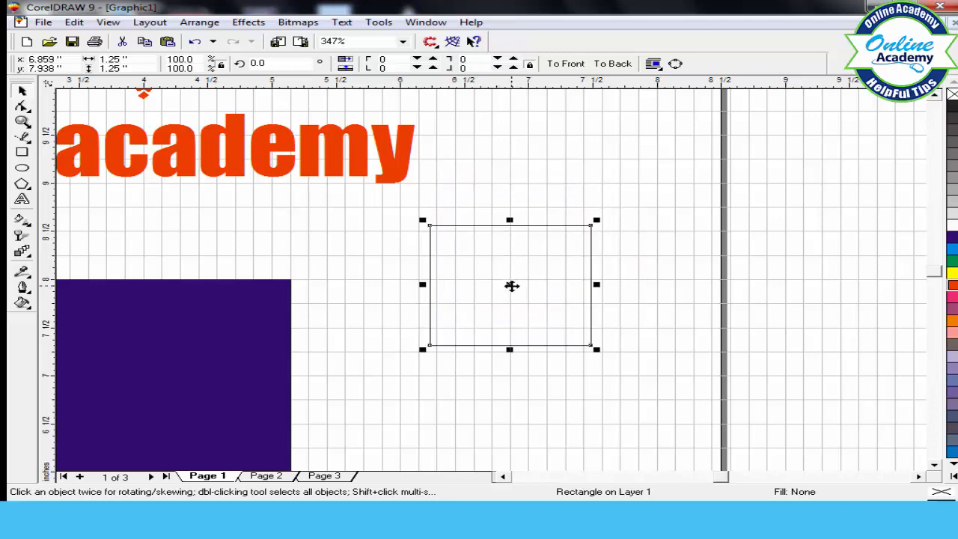
Step: Turn on Snap To Guidelines and add a horizontal guideline just below the "Online academy" heading
{"action": "left_click", "coordinate": [107, 22]}
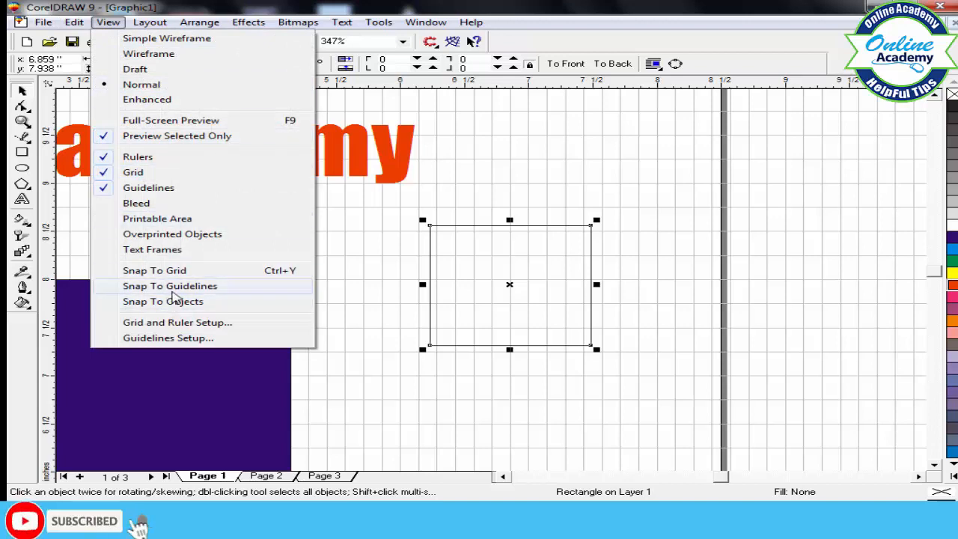
{"action": "left_click", "coordinate": [117, 290]}
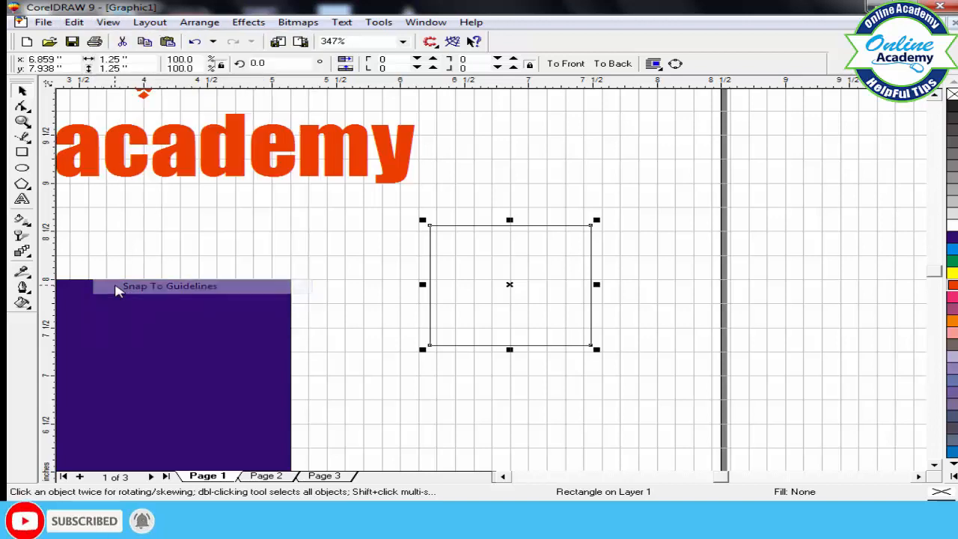
{"action": "left_click", "coordinate": [433, 197]}
Step: Snap the unfilled rectangle's top edge to the guideline and slide it along to about x 6.94, y 8.24 inches
{"action": "mouse_move", "coordinate": [484, 292]}
{"action": "left_mouse_down"}
{"action": "mouse_move", "coordinate": [474, 281]}
{"action": "mouse_move", "coordinate": [472, 298]}
{"action": "mouse_move", "coordinate": [475, 281]}
{"action": "left_mouse_up"}
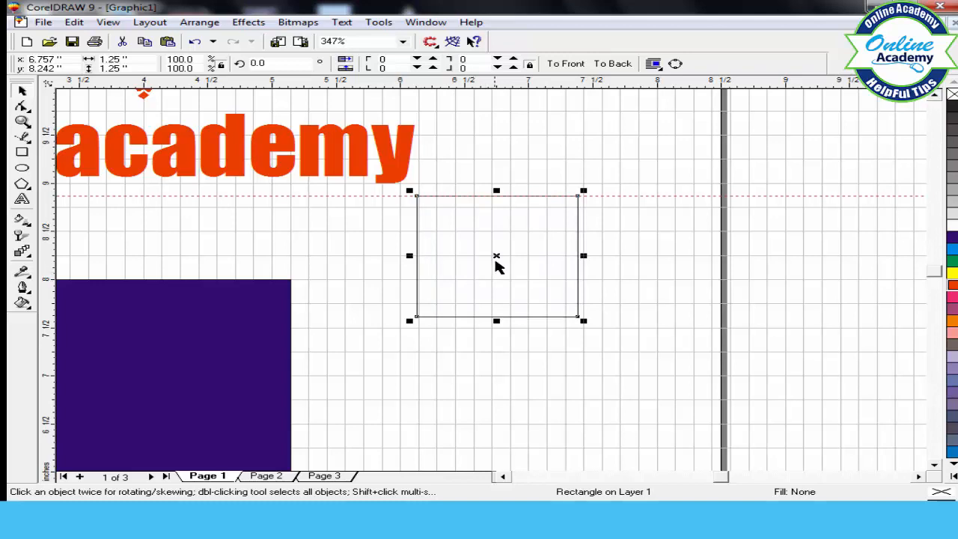
{"action": "left_click_drag", "start_coordinate": [498, 257], "coordinate": [521, 263]}
Step: Turn off Snap To Guidelines and move the unfilled rectangle freely below the guideline to about x 6.95, y 7.99 inches
{"action": "left_click", "coordinate": [108, 21]}
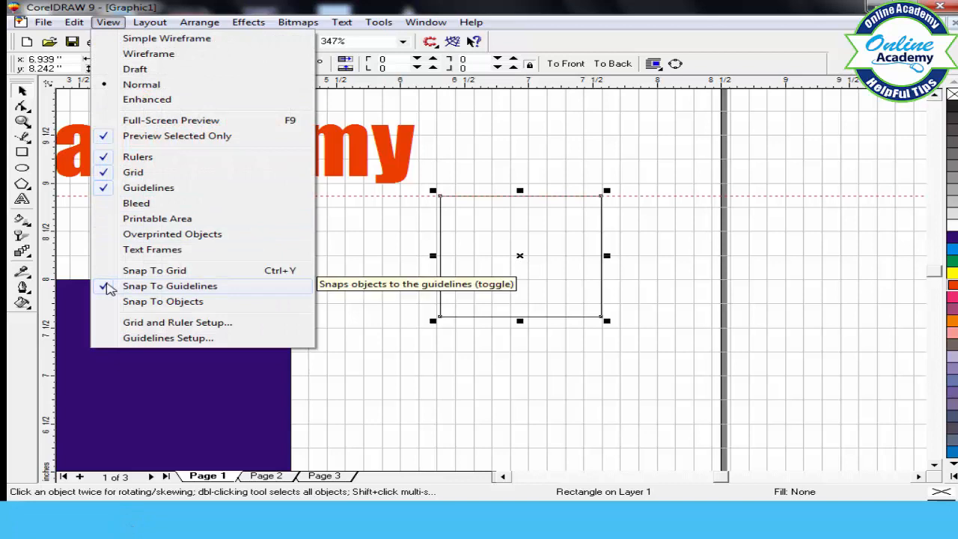
{"action": "left_click", "coordinate": [108, 286]}
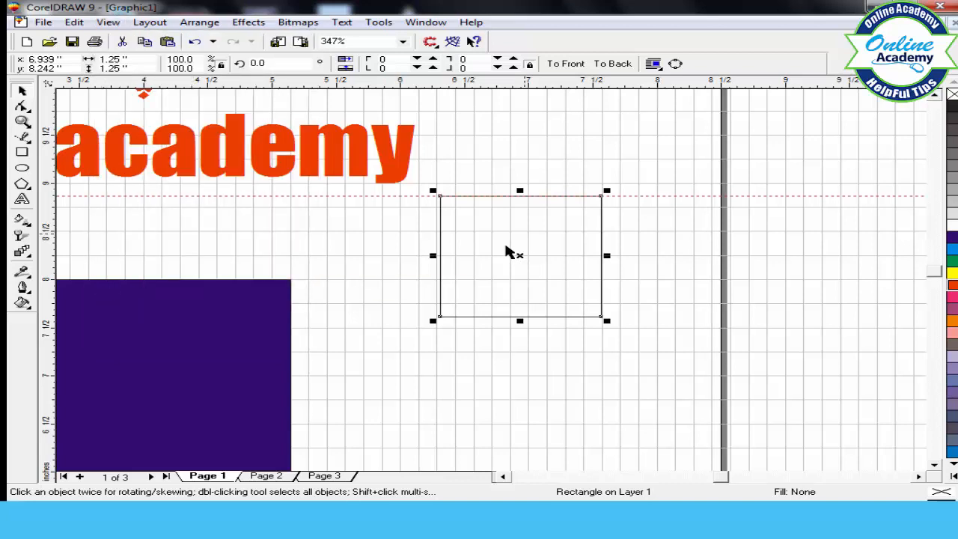
{"action": "left_click_drag", "start_coordinate": [518, 257], "coordinate": [521, 280]}
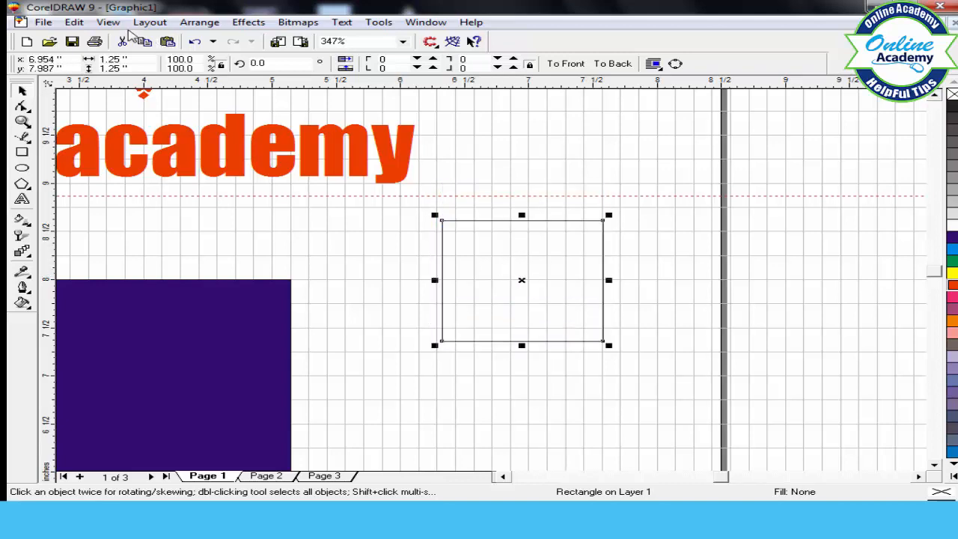
Step: Turn Snap To Guidelines back on and reposition the heading and both rectangles around the guideline, the unfilled one at about x 6.88, y 7.50 inches
{"action": "left_click", "coordinate": [109, 23]}
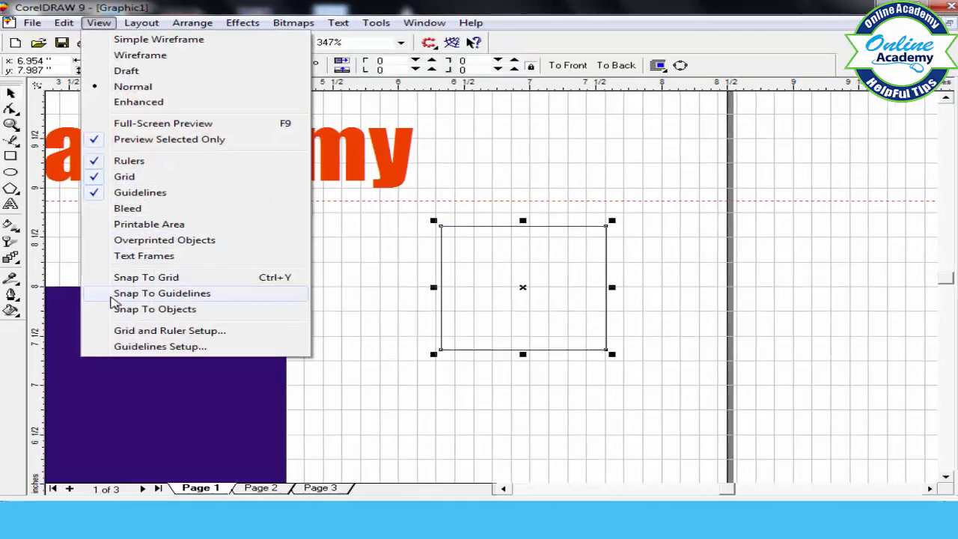
{"action": "left_click", "coordinate": [135, 287]}
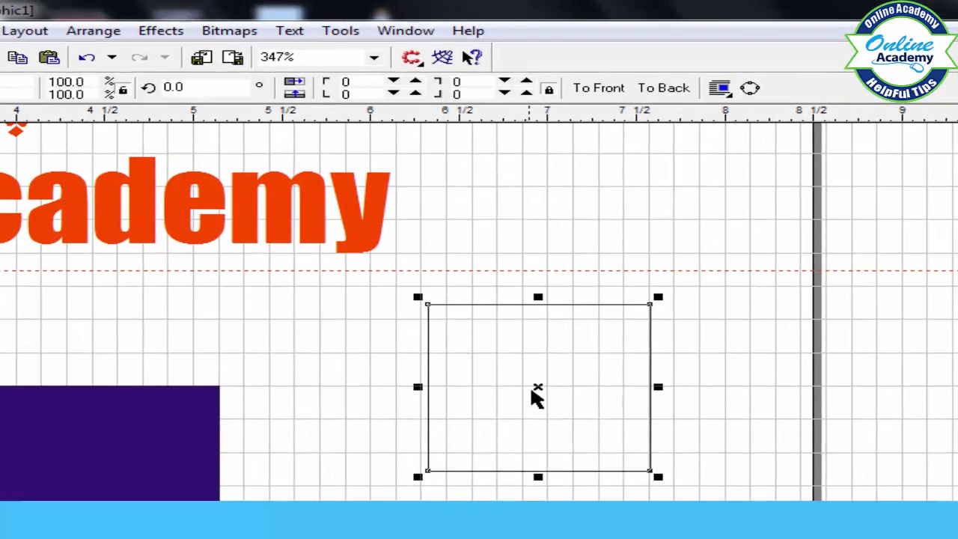
{"action": "left_click_drag", "start_coordinate": [537, 397], "coordinate": [524, 444]}
{"action": "left_click_drag", "start_coordinate": [207, 200], "coordinate": [235, 174]}
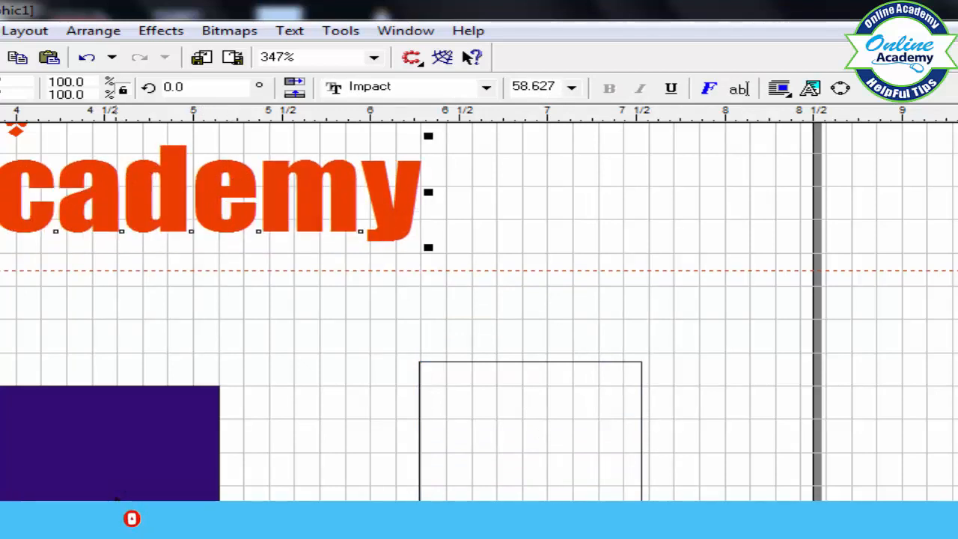
{"action": "left_click_drag", "start_coordinate": [114, 495], "coordinate": [154, 429]}
{"action": "mouse_move", "coordinate": [496, 403]}
{"action": "left_mouse_down"}
{"action": "mouse_move", "coordinate": [325, 387]}
{"action": "mouse_move", "coordinate": [490, 409]}
{"action": "left_mouse_up"}
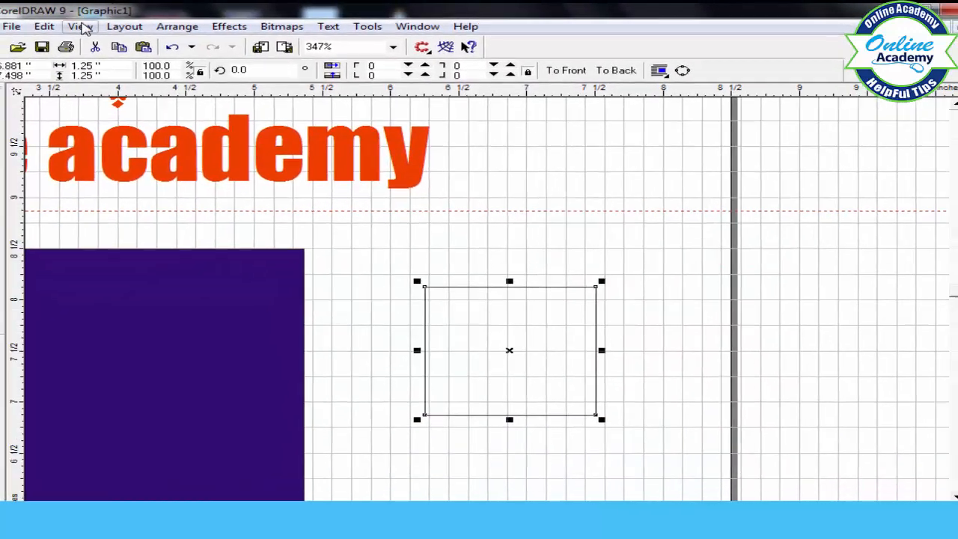
Step: Turn off Snap To Guidelines and turn on Snap To Objects
{"action": "left_click", "coordinate": [13, 28]}
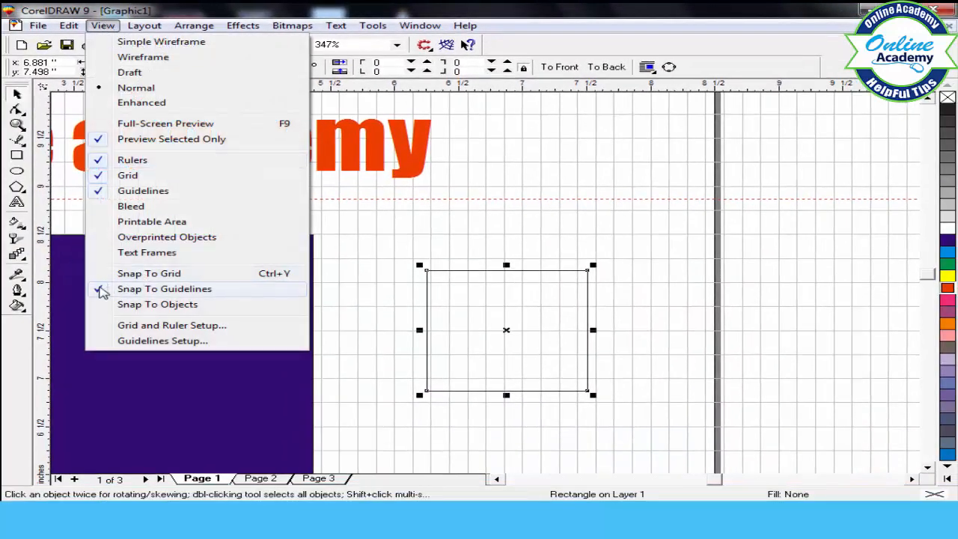
{"action": "left_click", "coordinate": [102, 290]}
{"action": "left_click", "coordinate": [103, 26]}
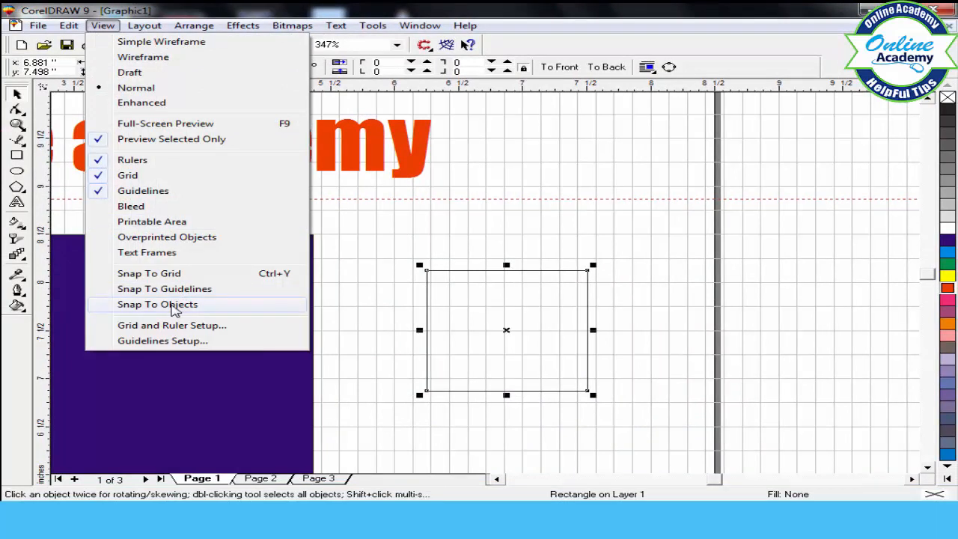
{"action": "left_click", "coordinate": [173, 307]}
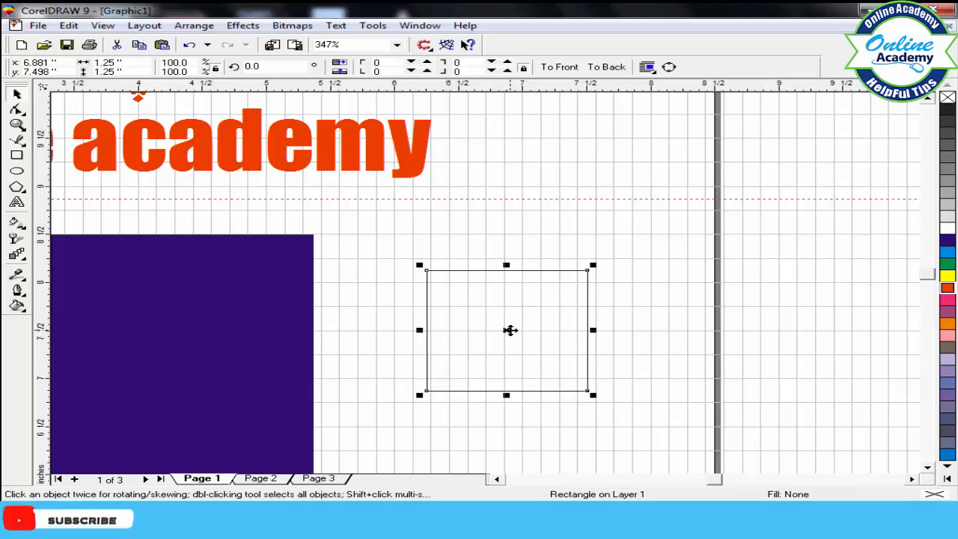
Step: Snap the unfilled rectangle against the blue rectangle, move it away again, and shift the blue rectangle to about x 3.76, y 7.38 inches
{"action": "left_click_drag", "start_coordinate": [509, 330], "coordinate": [414, 246]}
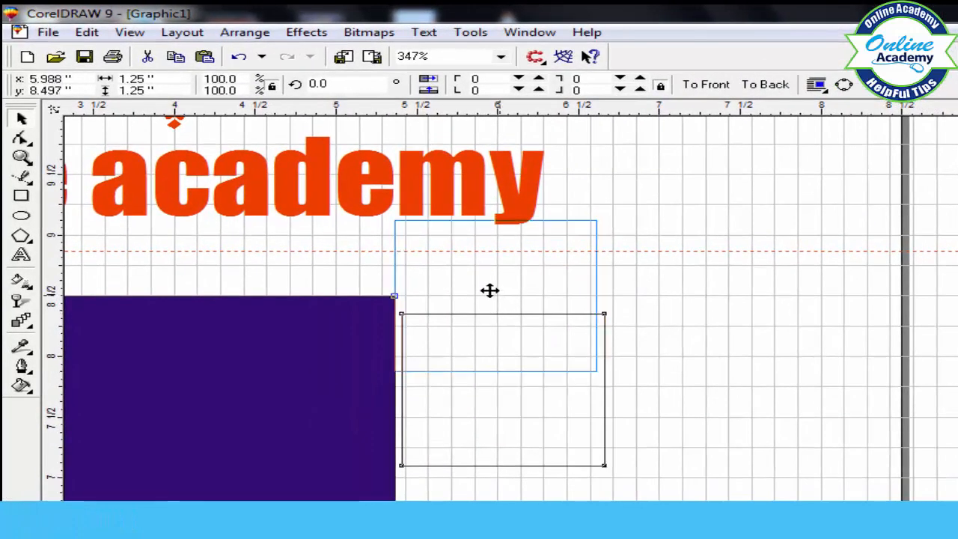
{"action": "left_click_drag", "start_coordinate": [489, 291], "coordinate": [710, 388]}
{"action": "left_click_drag", "start_coordinate": [321, 381], "coordinate": [368, 359]}
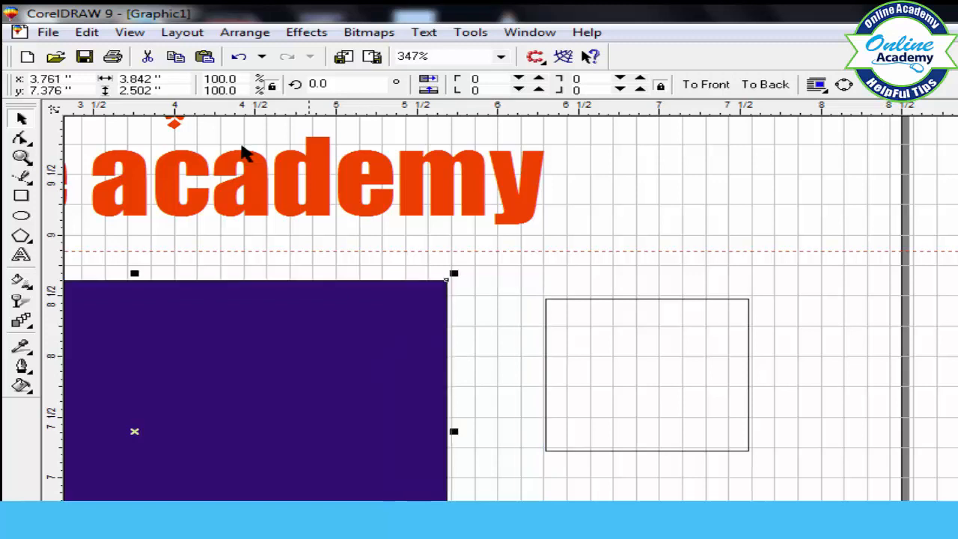
Step: Move the unfilled rectangle closer to the blue rectangle, to about x 6.47, y 7.75 inches
{"action": "left_click", "coordinate": [129, 34]}
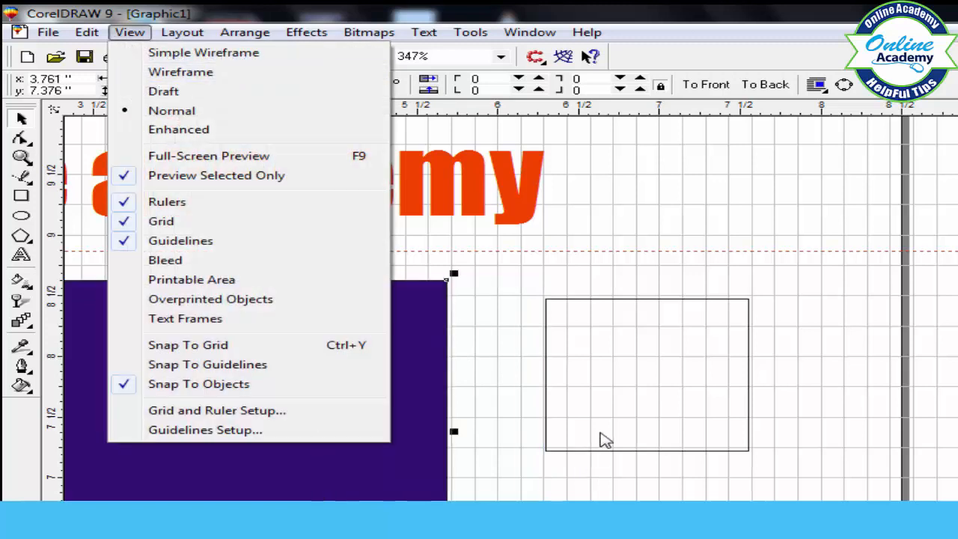
{"action": "left_click", "coordinate": [617, 411]}
{"action": "left_click_drag", "start_coordinate": [647, 375], "coordinate": [573, 387]}
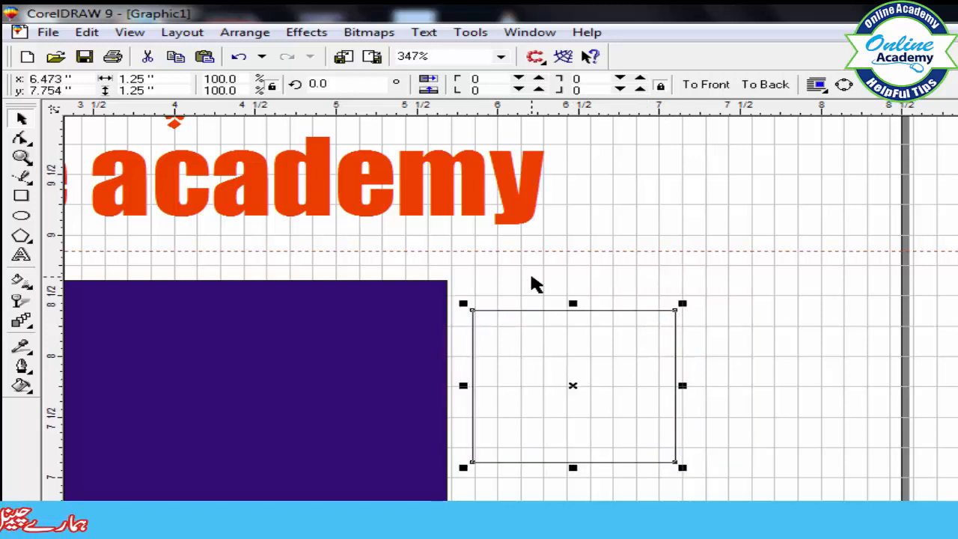
Step: Hide the grid and move the unfilled rectangle away from the blue one to about x 7.10, y 7.75 inches
{"action": "left_click", "coordinate": [131, 32]}
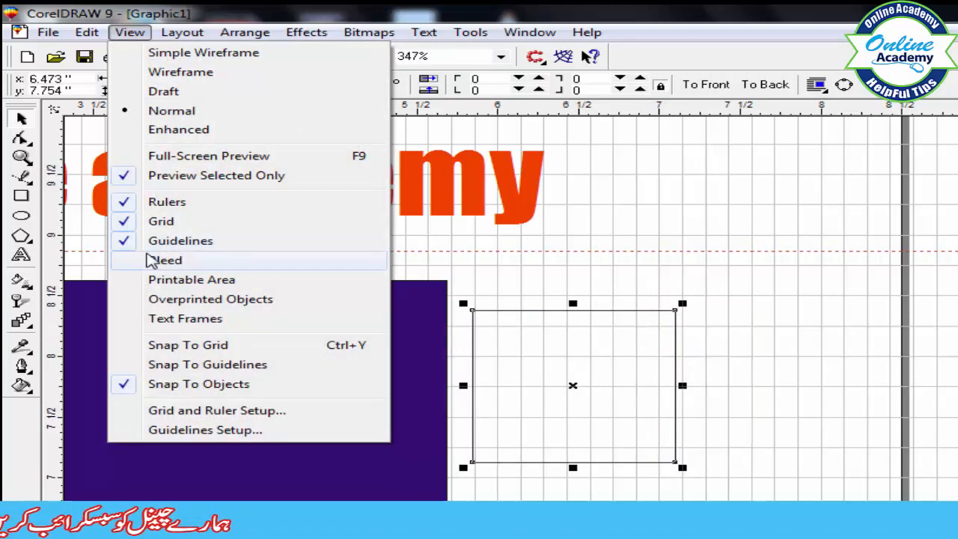
{"action": "left_click", "coordinate": [124, 220]}
{"action": "left_click_drag", "start_coordinate": [573, 385], "coordinate": [666, 396]}
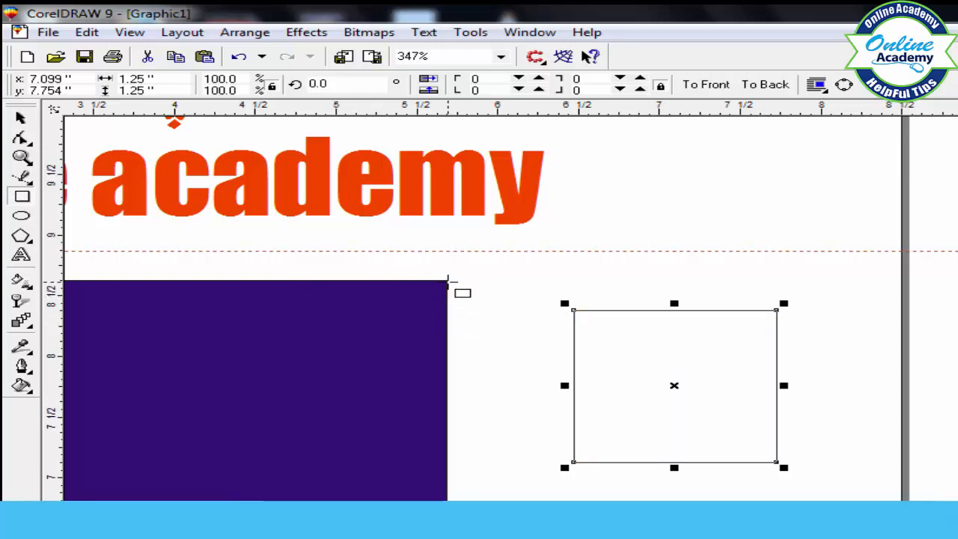
Step: Draw a rectangle about 0.80 by 1.62 inches from the blue rectangle's upper-right corner and move it to about x 8.54, y 7.80 inches
{"action": "left_click_drag", "start_coordinate": [448, 281], "coordinate": [575, 477]}
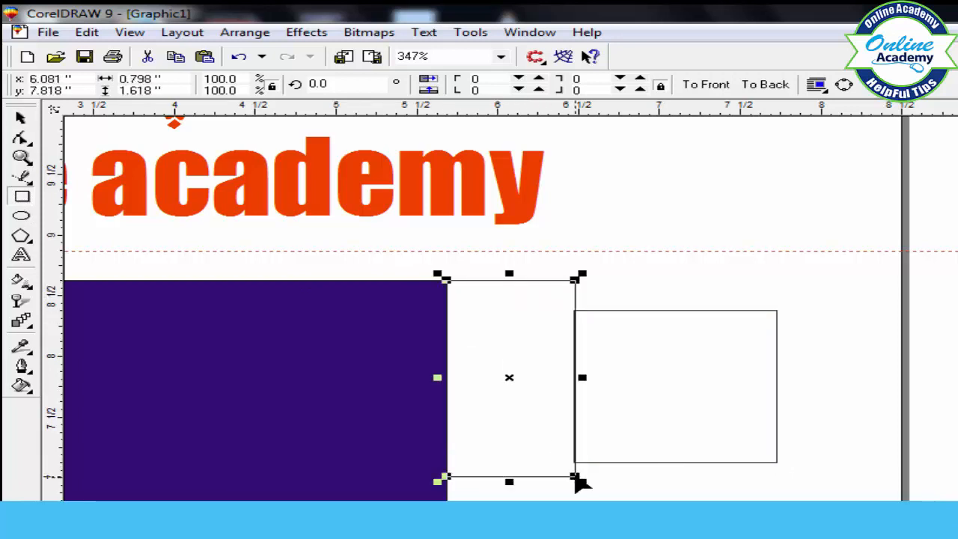
{"action": "left_click_drag", "start_coordinate": [510, 379], "coordinate": [699, 415]}
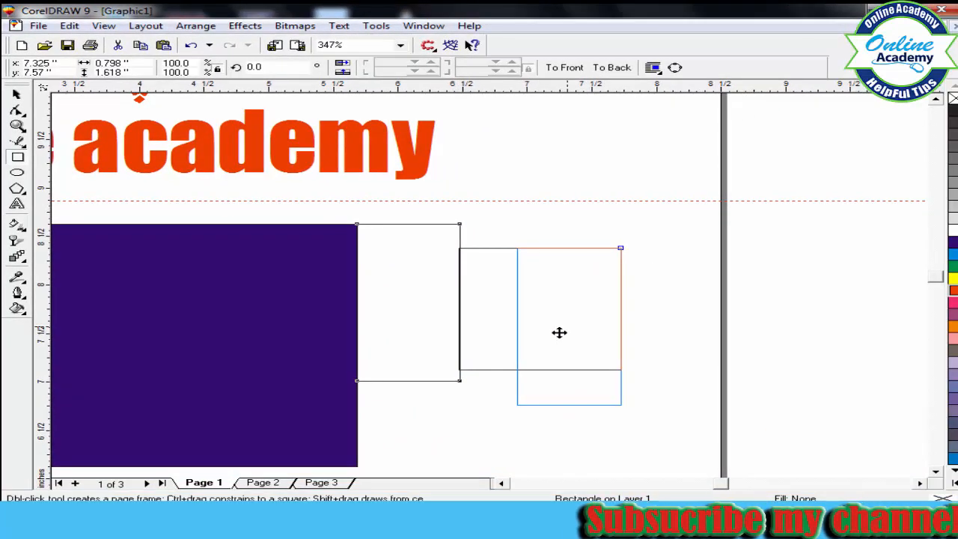
{"action": "left_click_drag", "start_coordinate": [559, 332], "coordinate": [723, 303]}
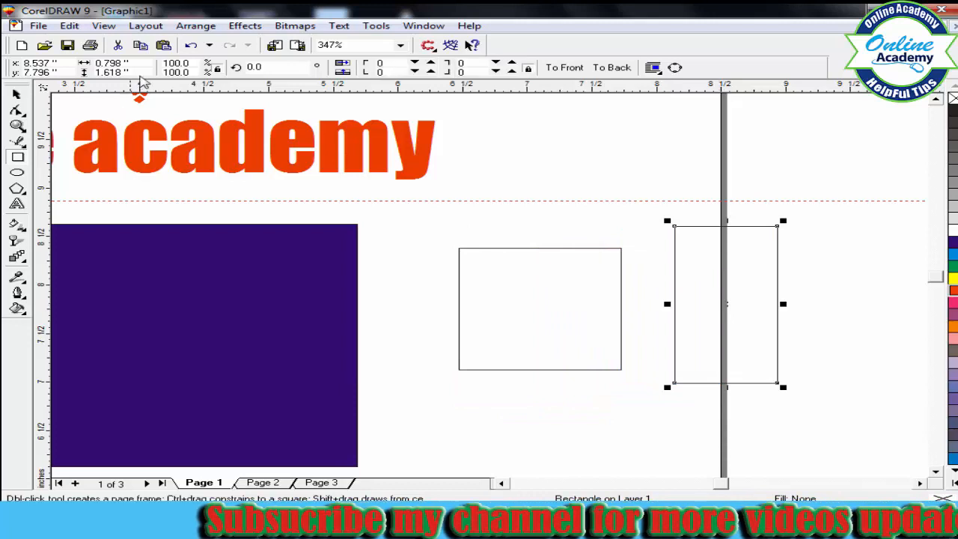
{"action": "left_click", "coordinate": [104, 26]}
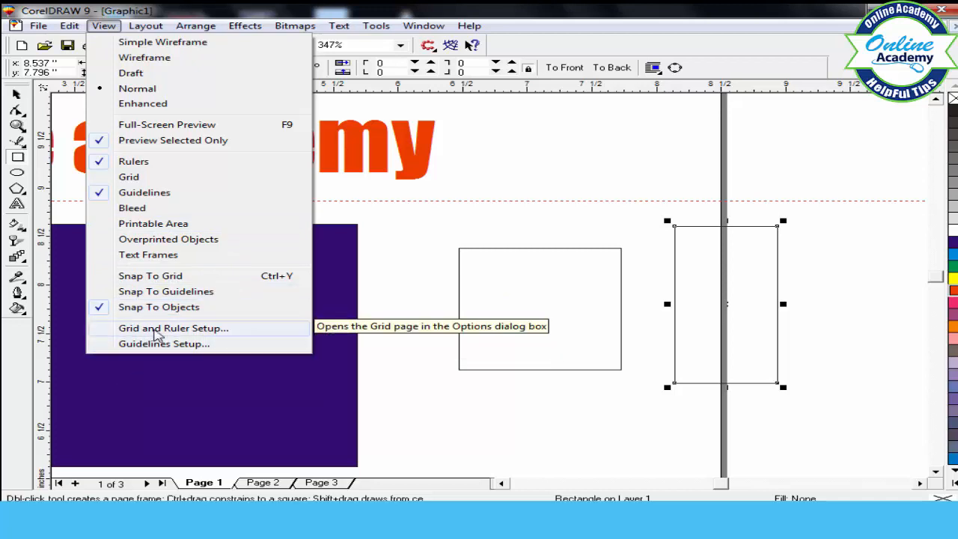
{"action": "left_click", "coordinate": [158, 329]}
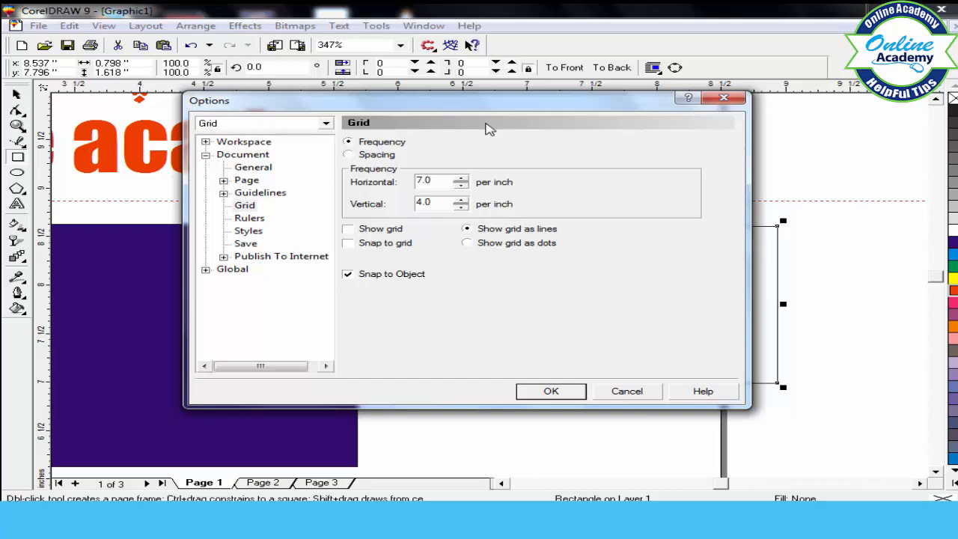
{"action": "left_click_drag", "start_coordinate": [483, 110], "coordinate": [459, 131]}
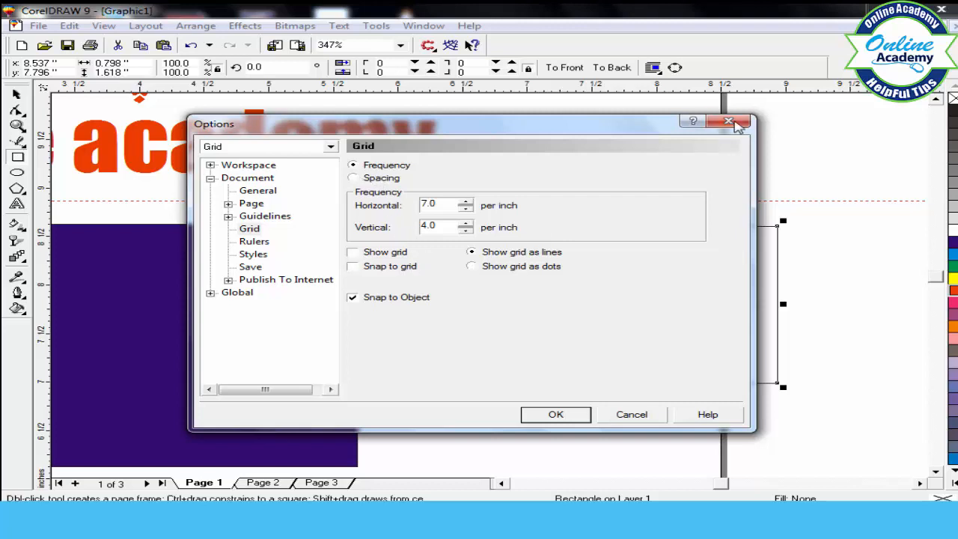
{"action": "left_click", "coordinate": [736, 122]}
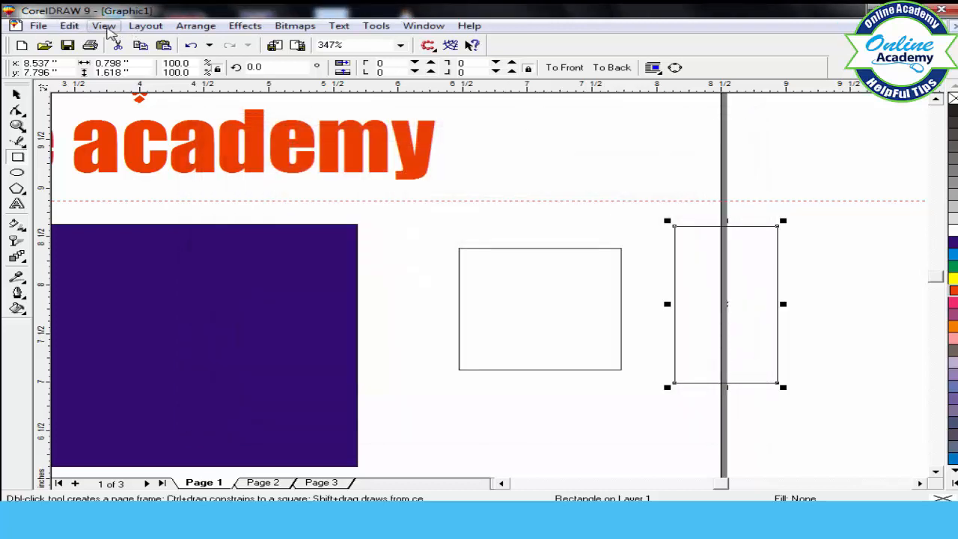
Step: Show the grid and set its horizontal frequency to 4.0 per inch in the grid setup
{"action": "left_click", "coordinate": [104, 26]}
{"action": "left_click", "coordinate": [124, 178]}
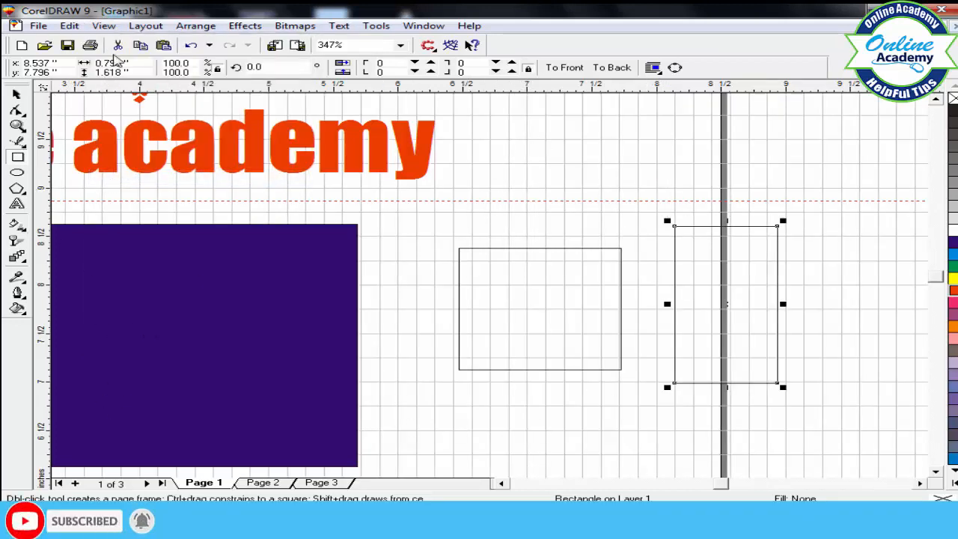
{"action": "left_click", "coordinate": [104, 26]}
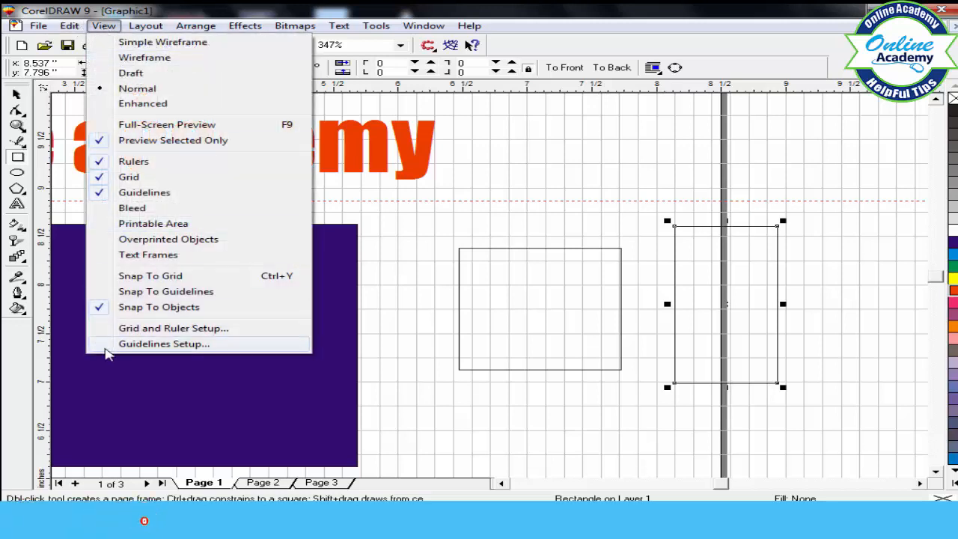
{"action": "left_click", "coordinate": [168, 331]}
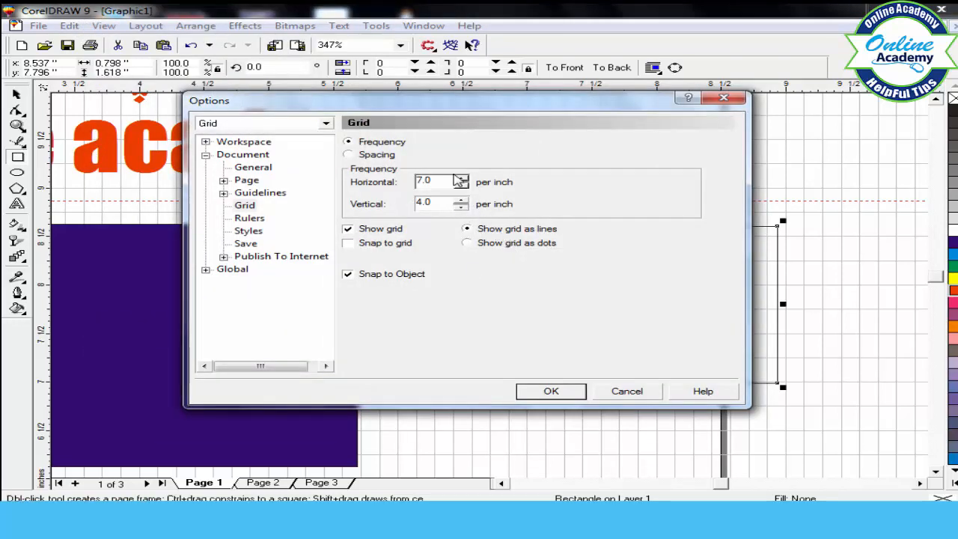
{"action": "left_click_drag", "start_coordinate": [498, 112], "coordinate": [552, 174]}
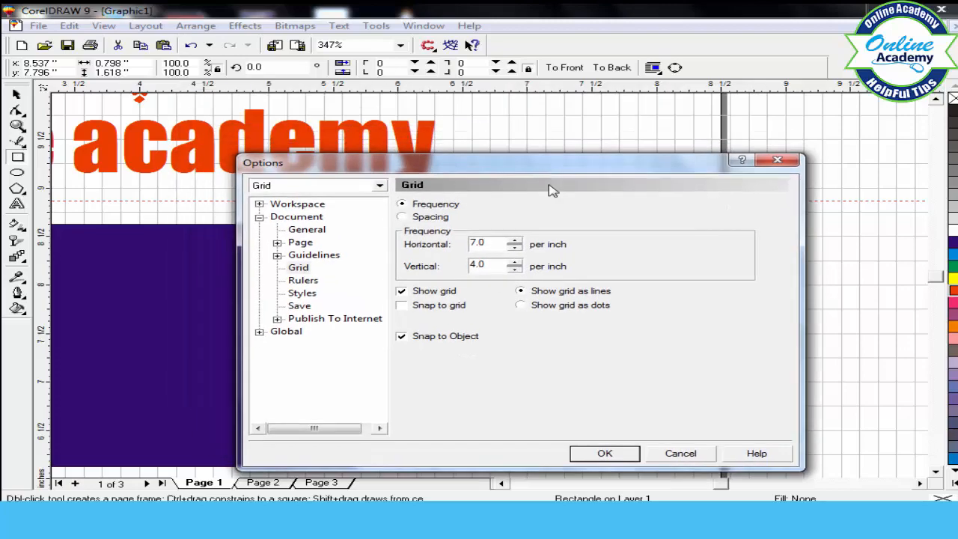
{"action": "left_click", "coordinate": [489, 242]}
{"action": "double_click", "coordinate": [486, 242]}
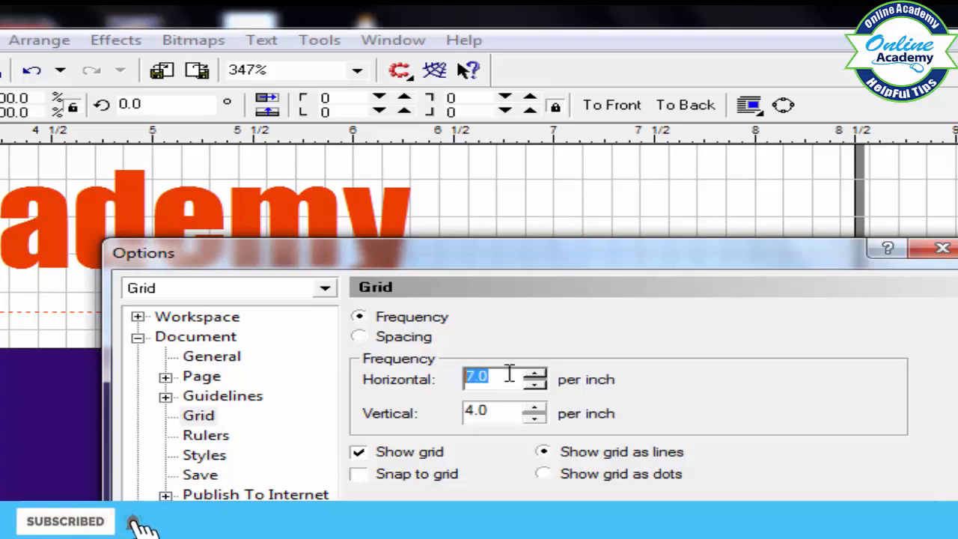
{"action": "type", "text": "4."}
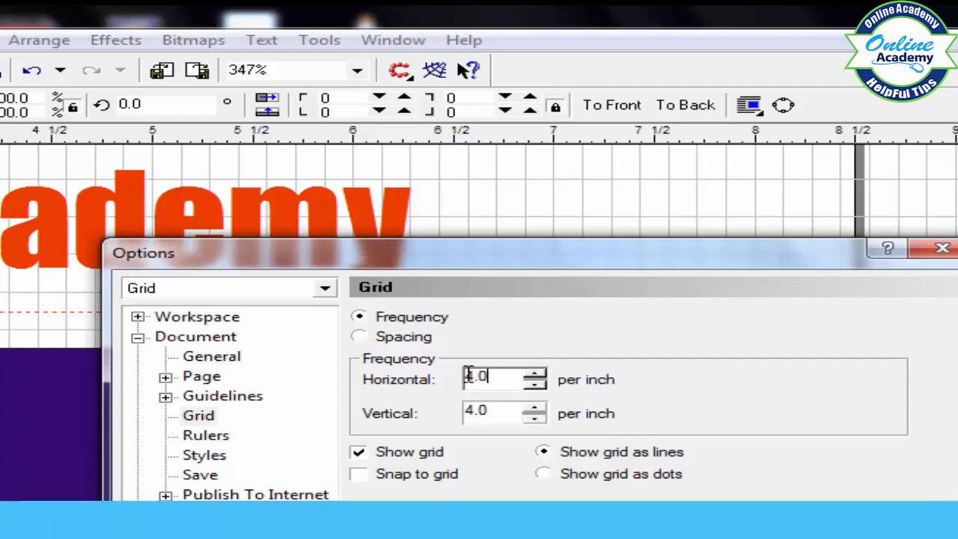
{"action": "left_click", "coordinate": [677, 533]}
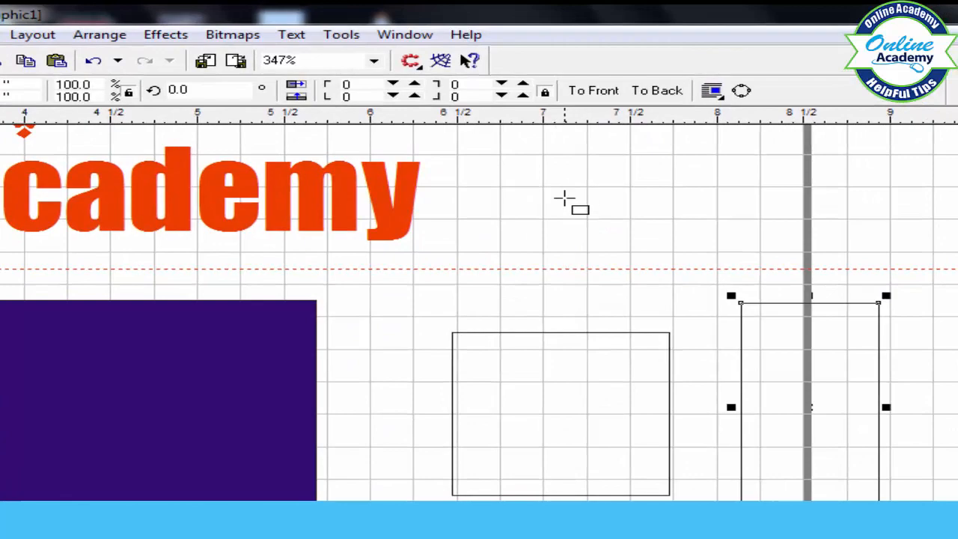
Step: Turn off the grid display in the grid setup and turn the grid back on
{"action": "left_click", "coordinate": [87, 25]}
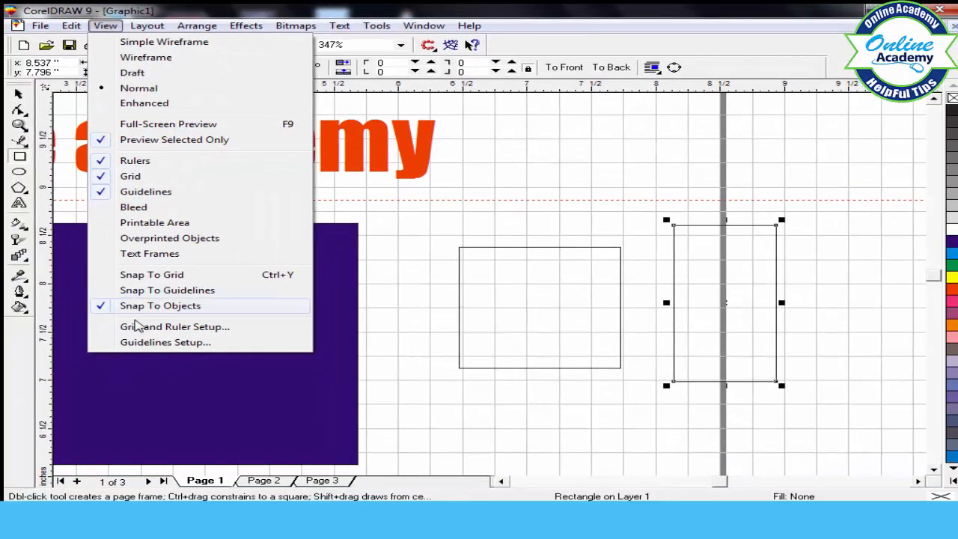
{"action": "left_click", "coordinate": [137, 327]}
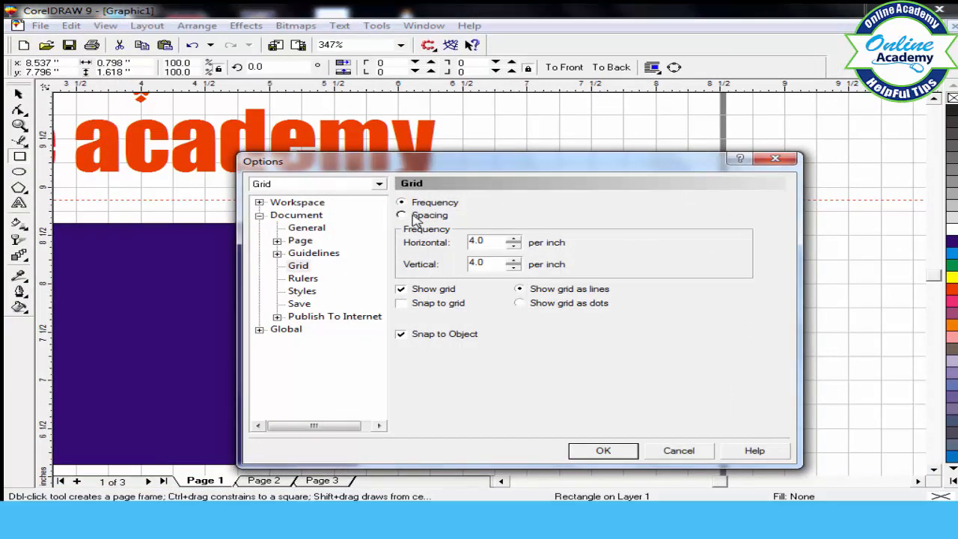
{"action": "left_click", "coordinate": [402, 290]}
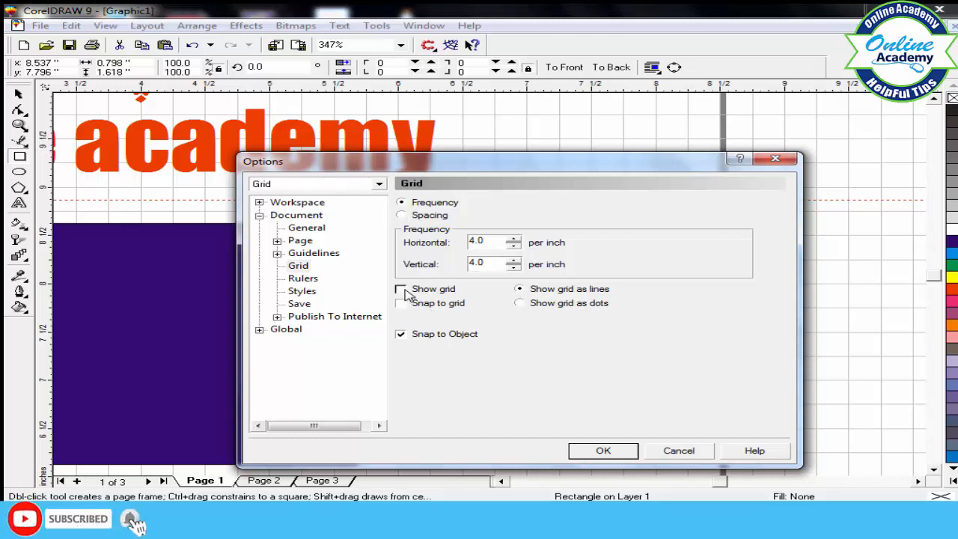
{"action": "left_click", "coordinate": [605, 450]}
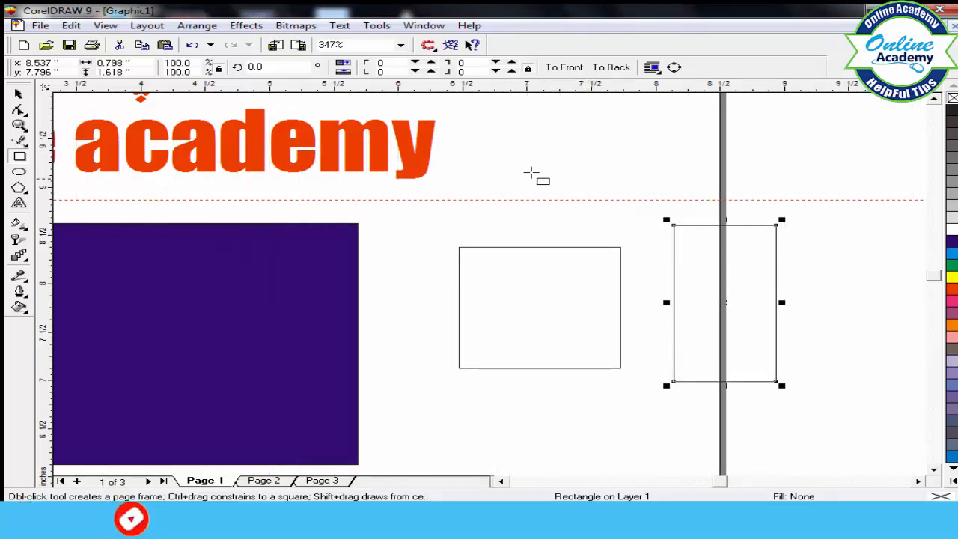
{"action": "left_click", "coordinate": [105, 25]}
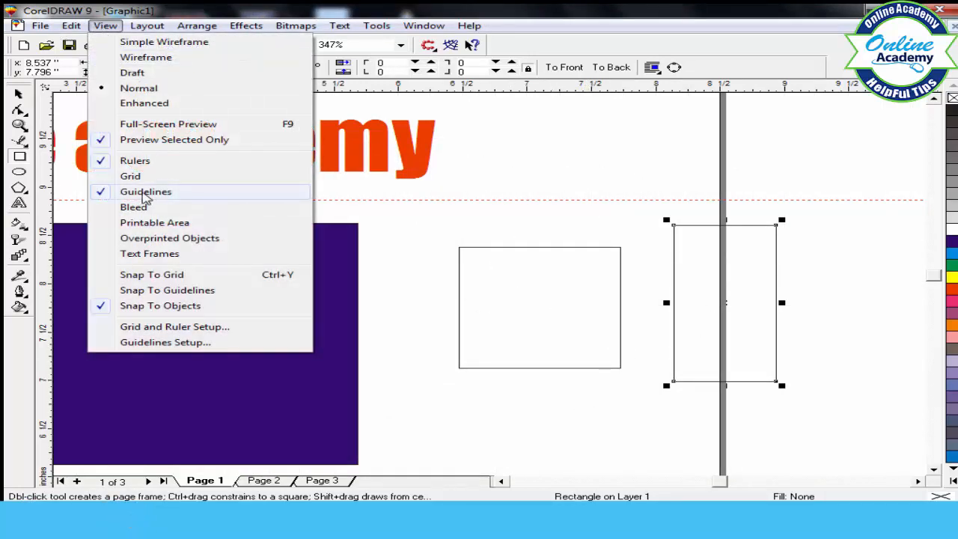
{"action": "left_click", "coordinate": [116, 174]}
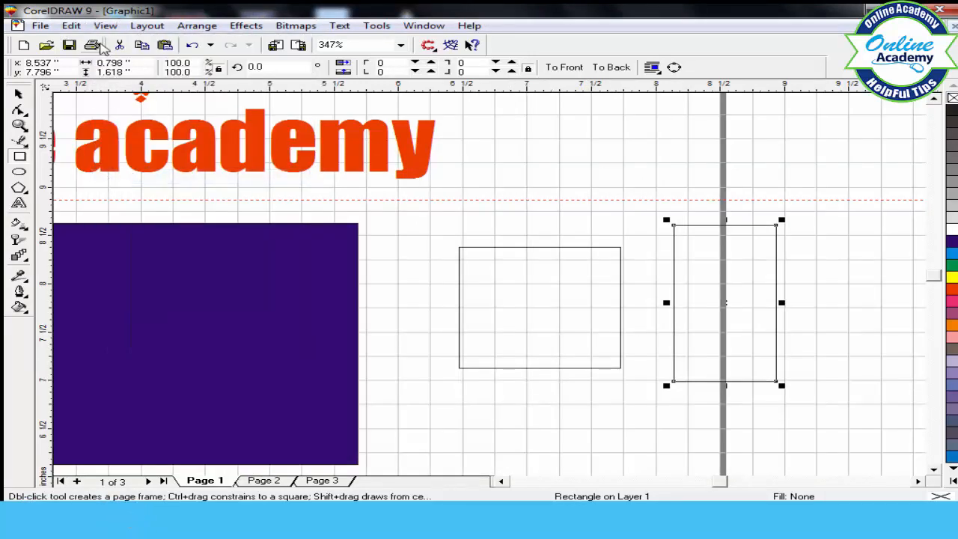
Step: Display the grid as dots and enlarge the area around the two unfilled rectangles to inspect them
{"action": "left_click", "coordinate": [105, 27]}
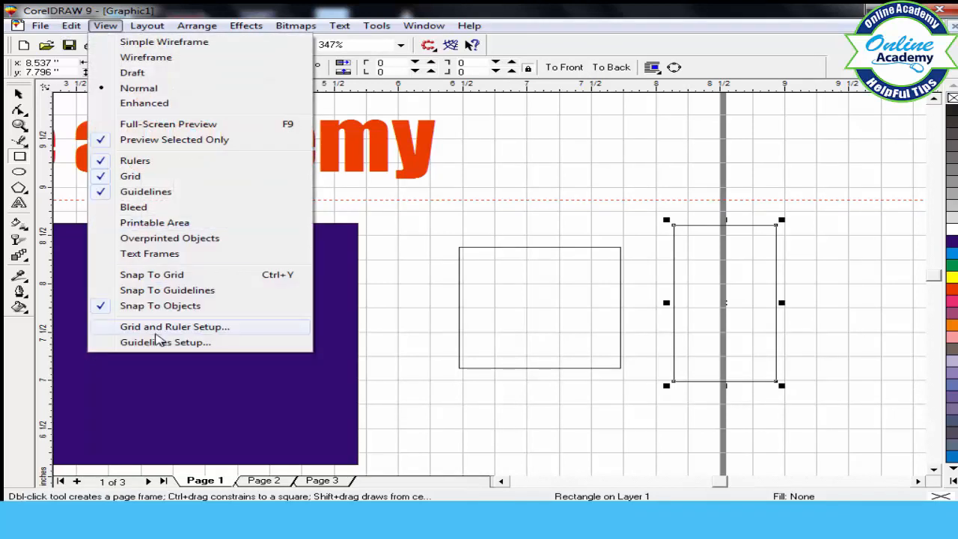
{"action": "left_click", "coordinate": [159, 327]}
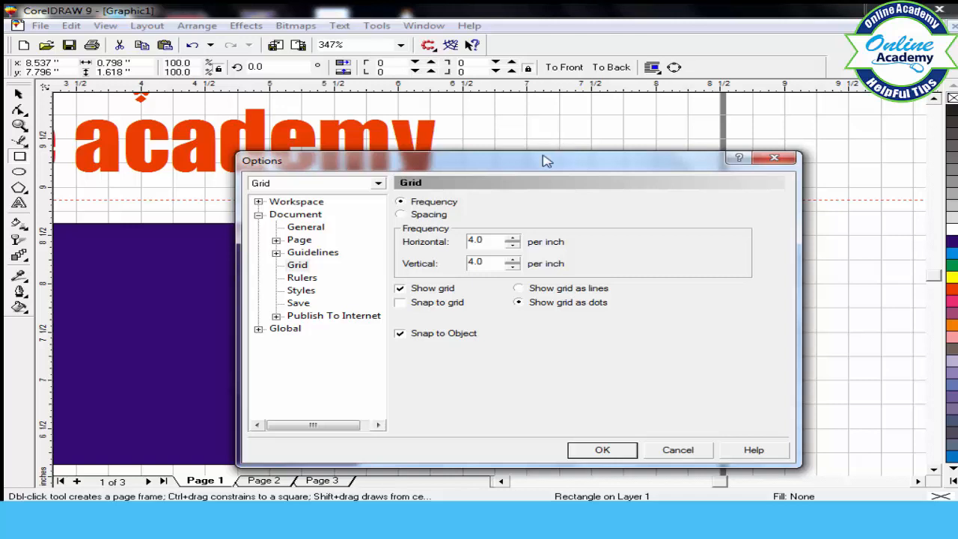
{"action": "left_click", "coordinate": [599, 450]}
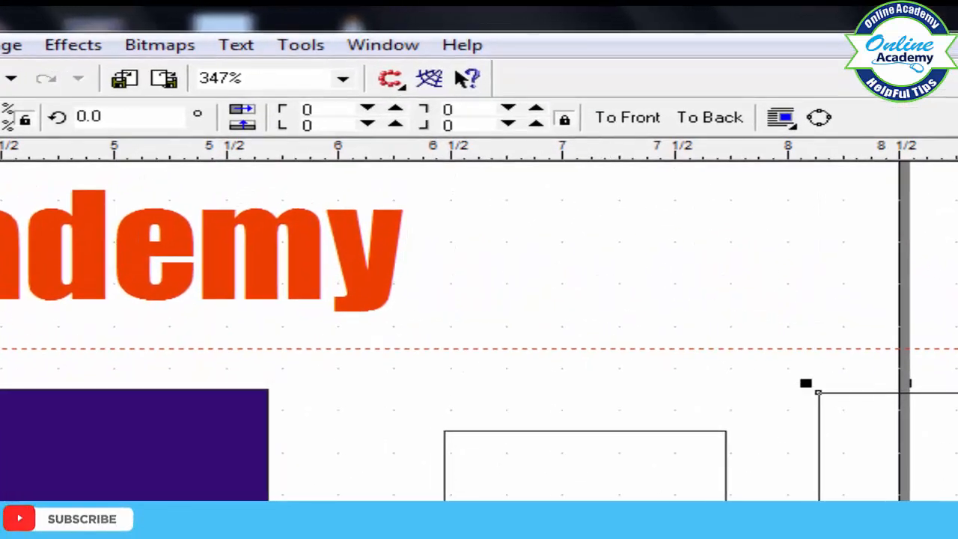
{"action": "key", "text": "z"}
{"action": "left_click_drag", "start_coordinate": [450, 217], "coordinate": [940, 492]}
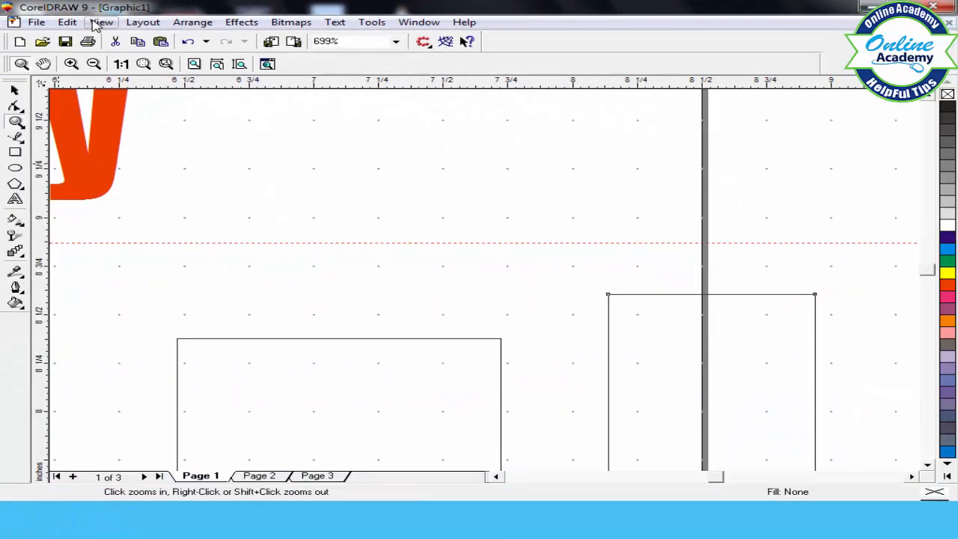
Step: Switch the grid display from dots back to lines in the grid setup
{"action": "left_click", "coordinate": [102, 22]}
{"action": "left_click", "coordinate": [173, 322]}
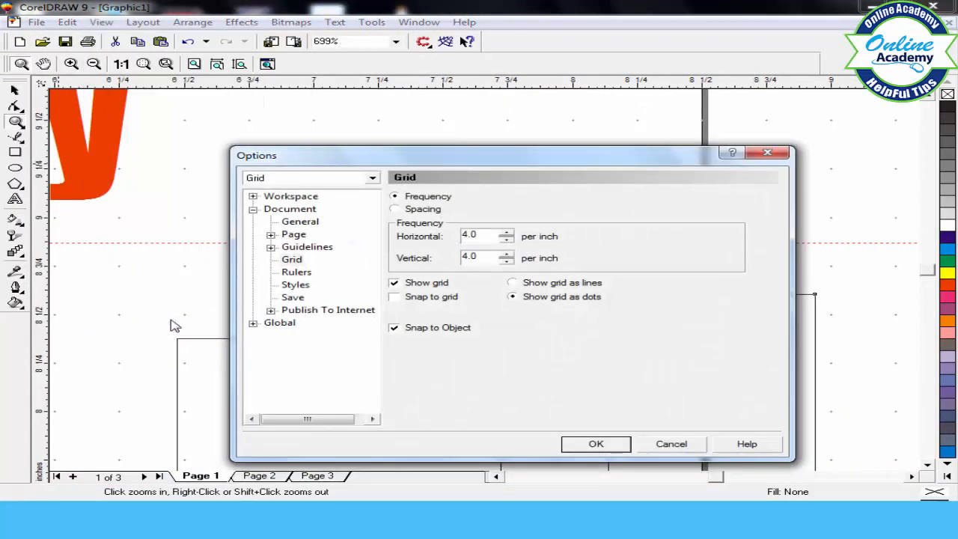
{"action": "left_click", "coordinate": [596, 445]}
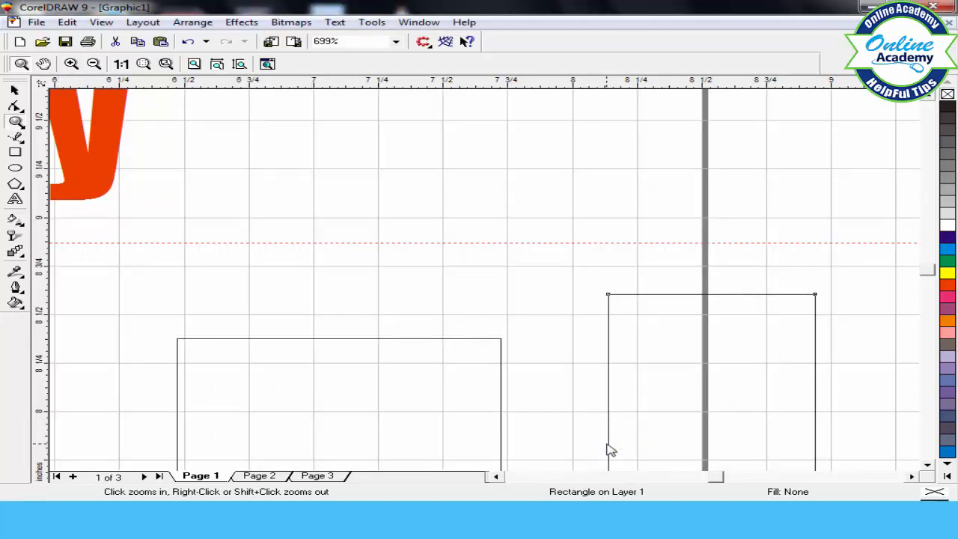
Step: Switch the grid setup from frequency to spacing and set the horizontal grid line spacing to 1.0 inch
{"action": "left_click", "coordinate": [102, 22]}
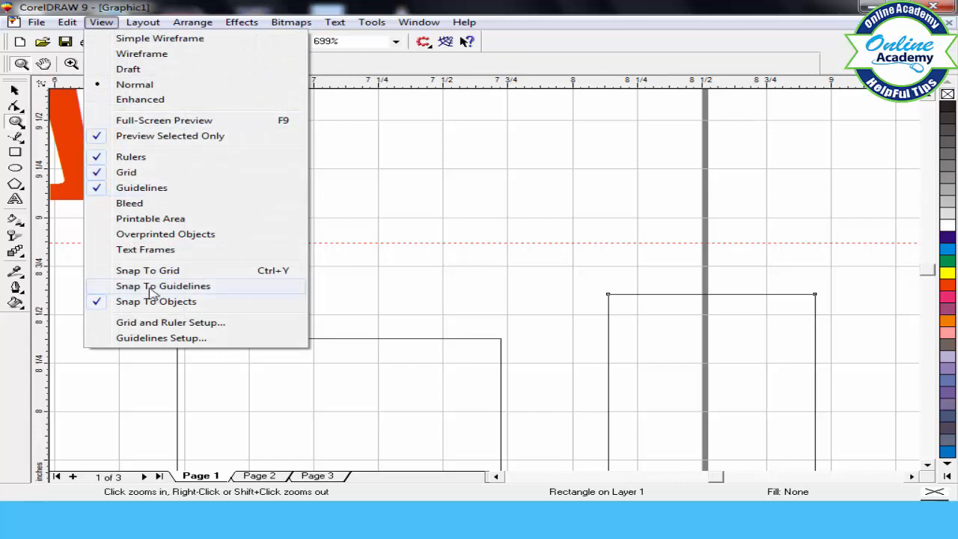
{"action": "left_click", "coordinate": [168, 323]}
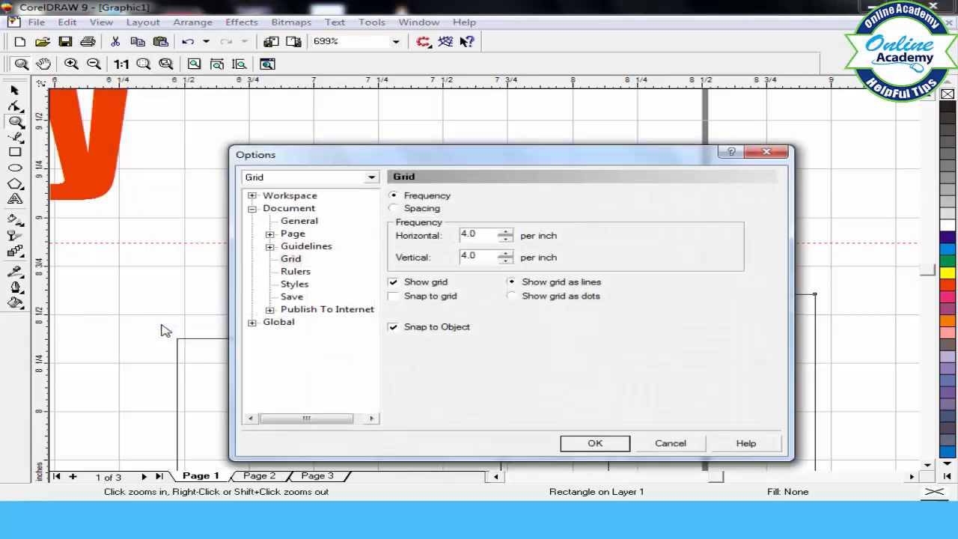
{"action": "left_click", "coordinate": [414, 213]}
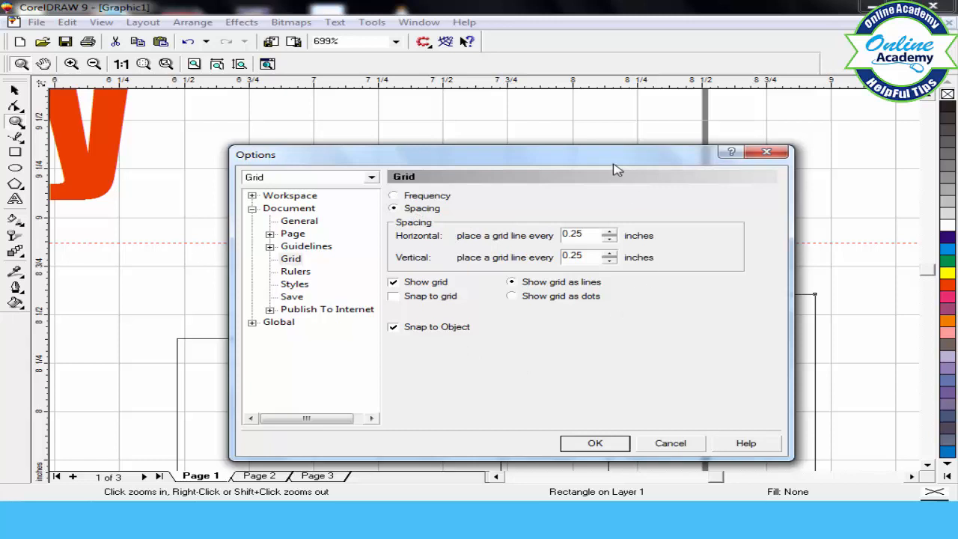
{"action": "left_click_drag", "start_coordinate": [558, 163], "coordinate": [448, 241]}
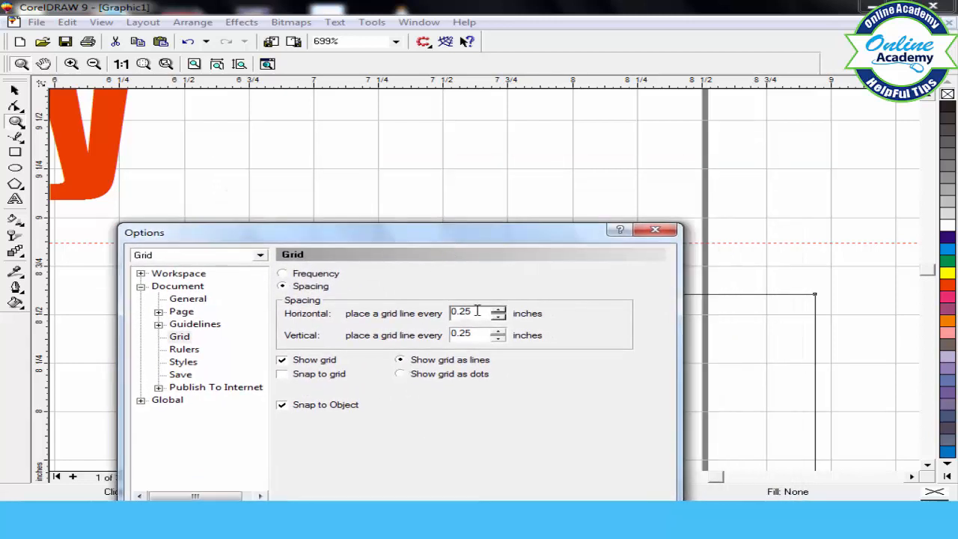
{"action": "left_click_drag", "start_coordinate": [475, 313], "coordinate": [423, 316]}
{"action": "left_click_drag", "start_coordinate": [520, 235], "coordinate": [554, 162]}
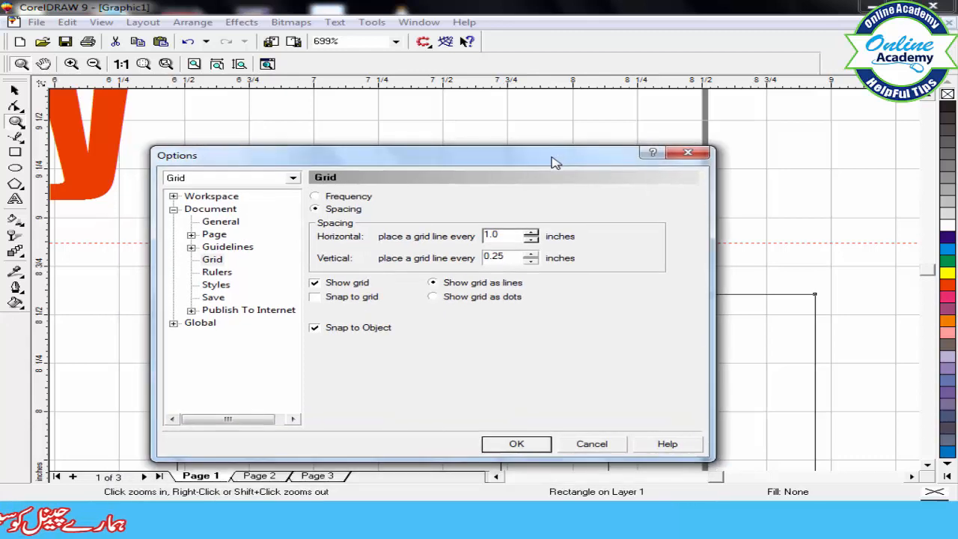
{"action": "left_click", "coordinate": [517, 444]}
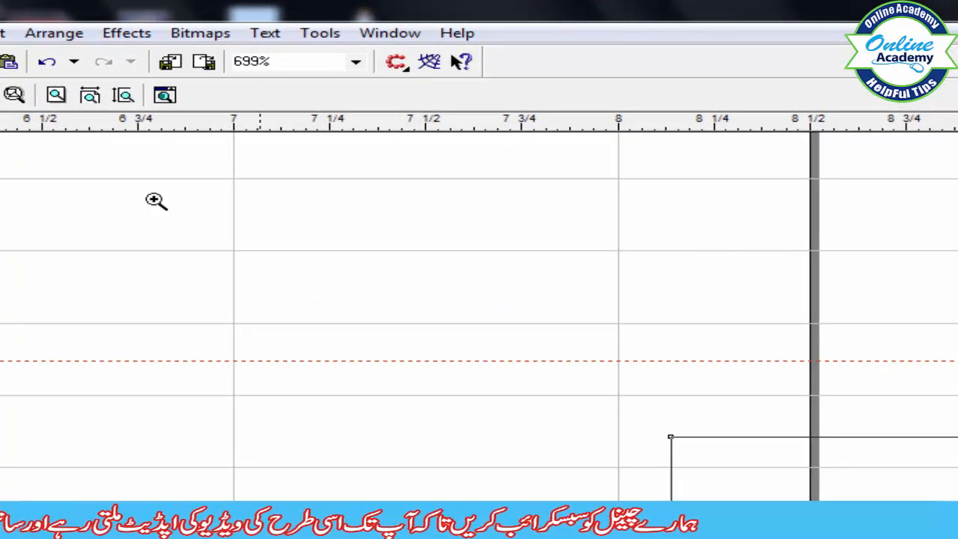
Step: Set the horizontal grid spacing to 0.25 inches and turn on snapping to the grid in the grid setup
{"action": "left_click", "coordinate": [77, 24]}
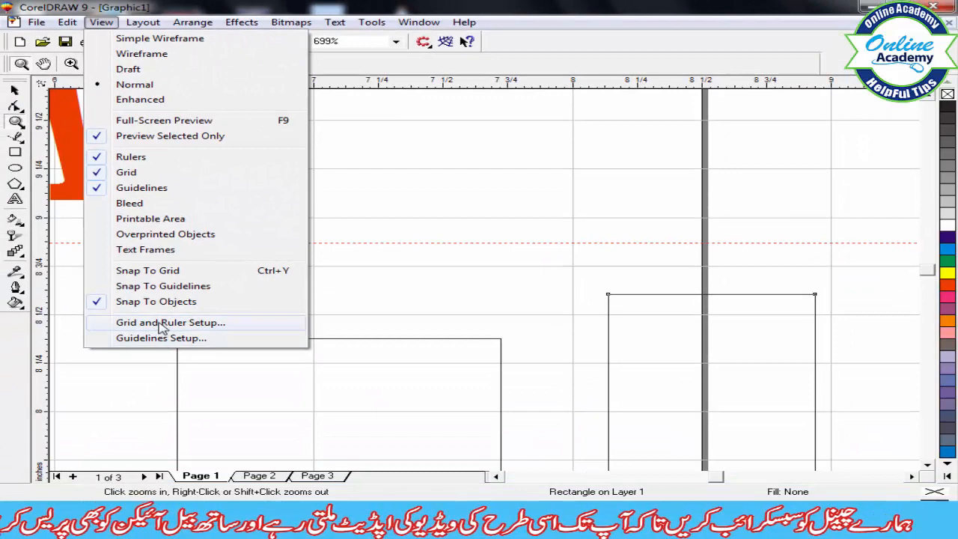
{"action": "left_click", "coordinate": [139, 344]}
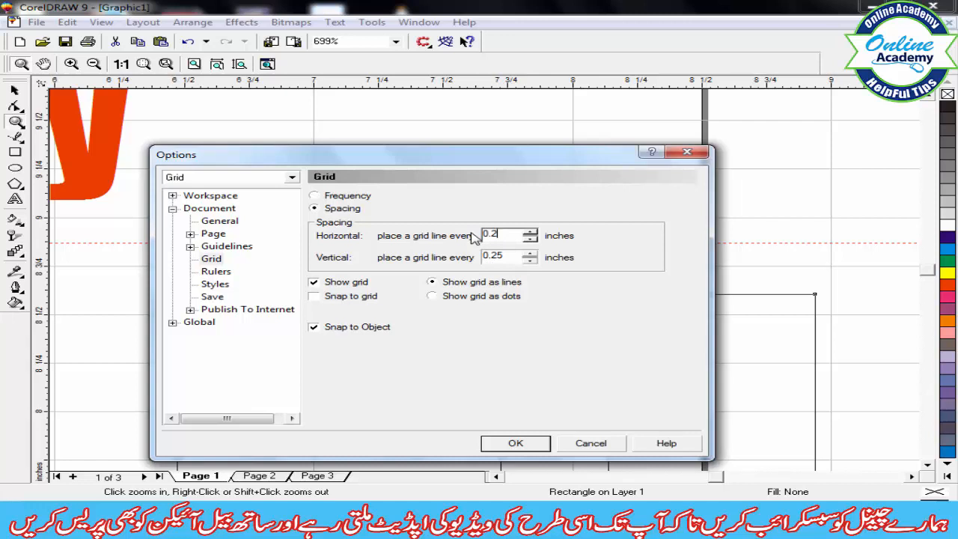
{"action": "left_click", "coordinate": [515, 443]}
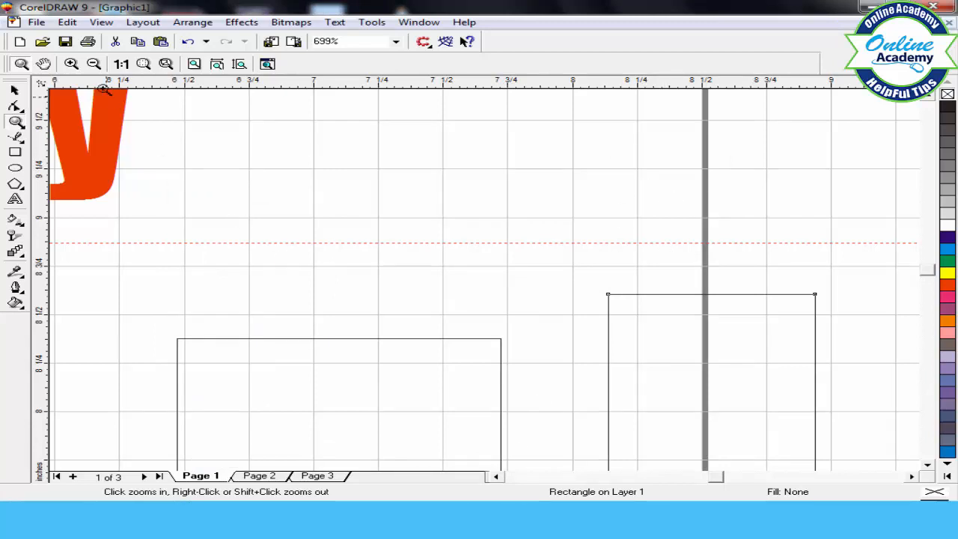
{"action": "left_click", "coordinate": [102, 22]}
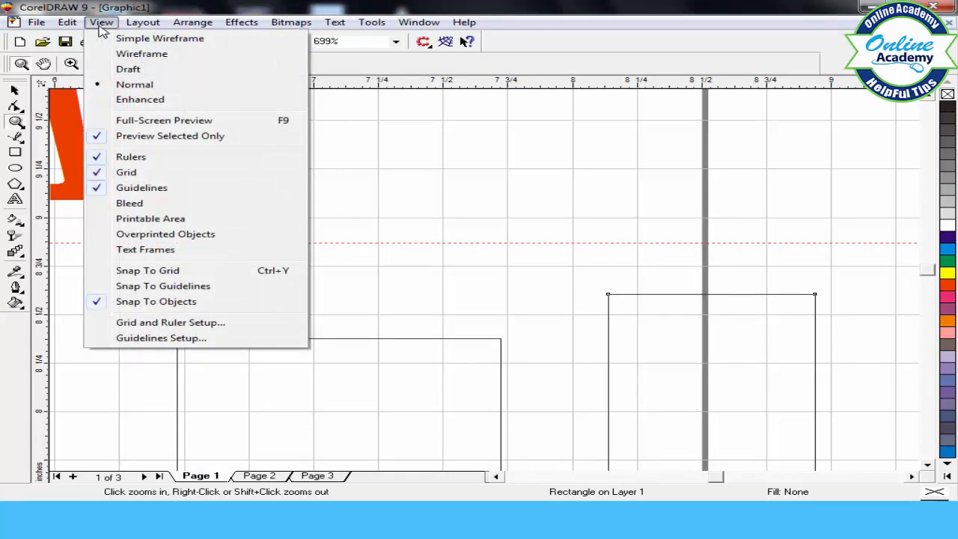
{"action": "left_click", "coordinate": [148, 323]}
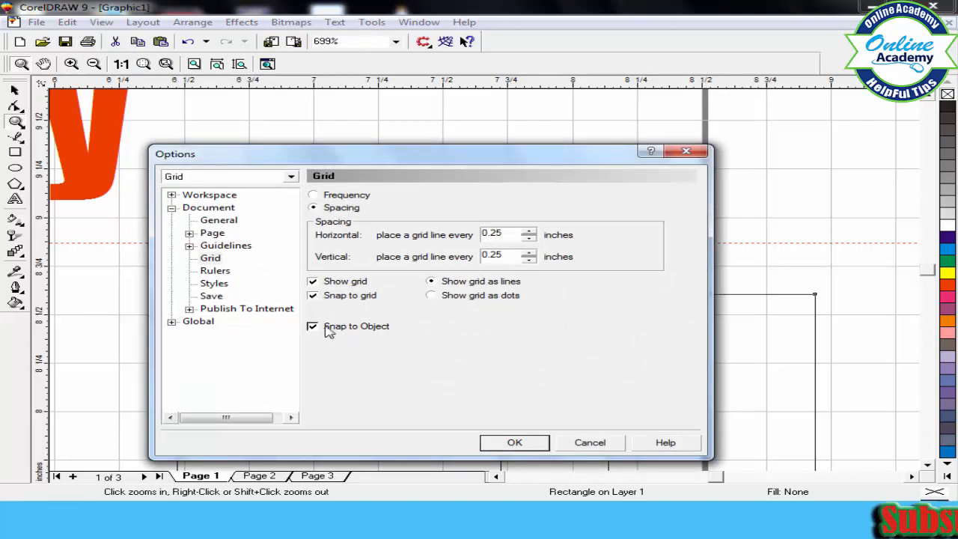
{"action": "left_click", "coordinate": [516, 442]}
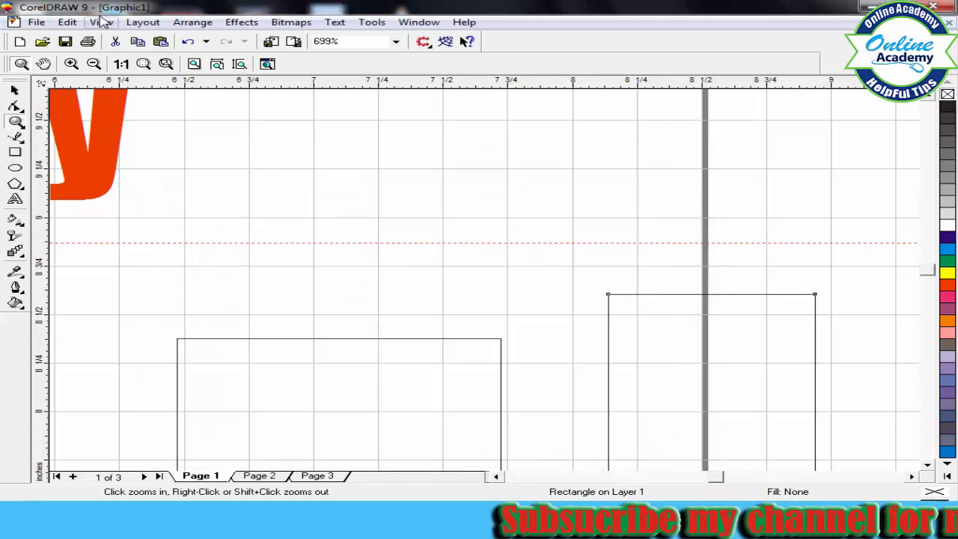
Step: Turn on Snap To Guidelines in the guidelines setup
{"action": "left_click", "coordinate": [102, 23]}
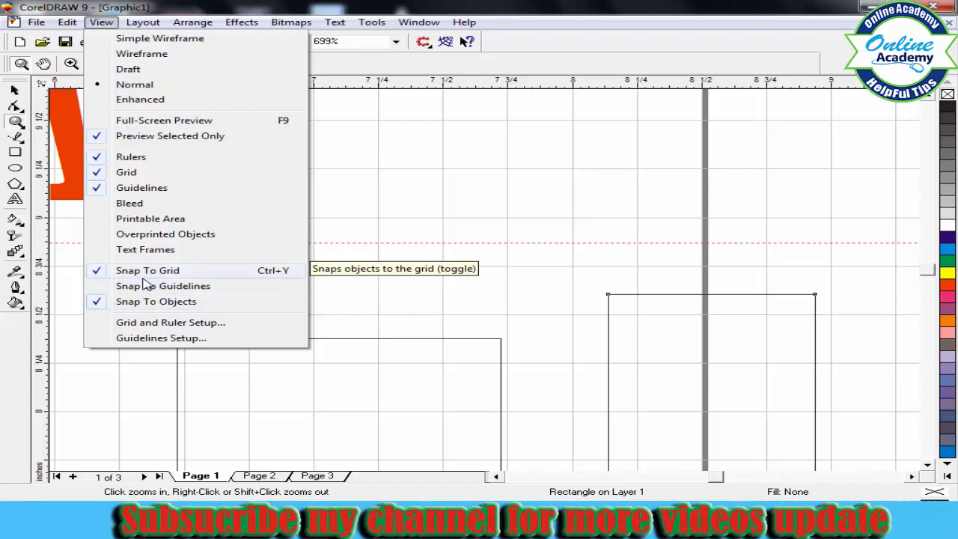
{"action": "left_click", "coordinate": [160, 338]}
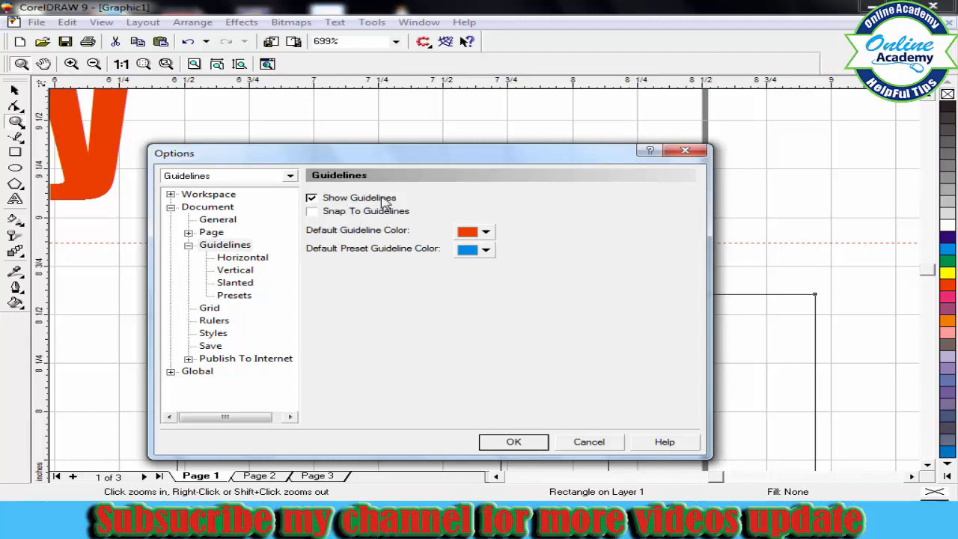
{"action": "left_click", "coordinate": [314, 212]}
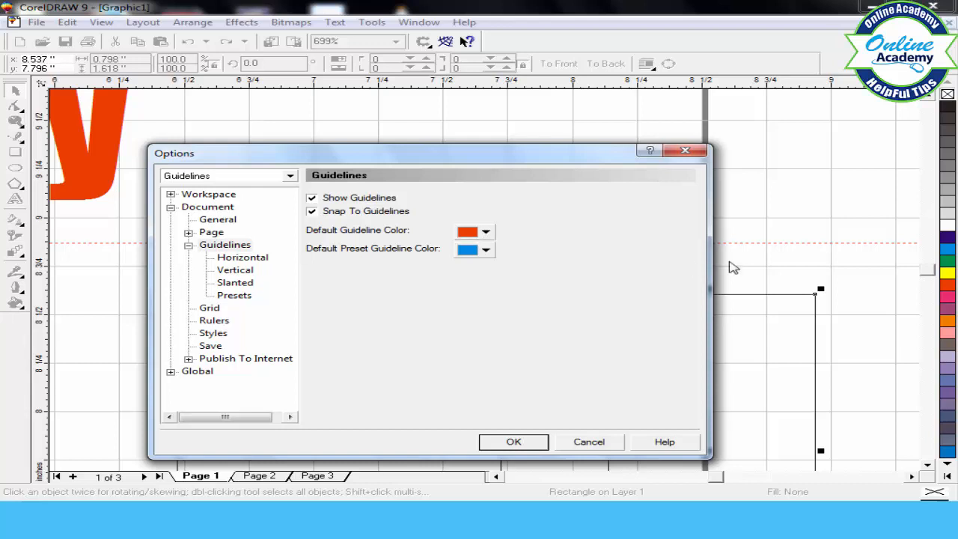
Step: Set the default guideline color to blue in the guidelines setup
{"action": "left_click_drag", "start_coordinate": [397, 161], "coordinate": [285, 390]}
{"action": "left_click_drag", "start_coordinate": [438, 390], "coordinate": [565, 303]}
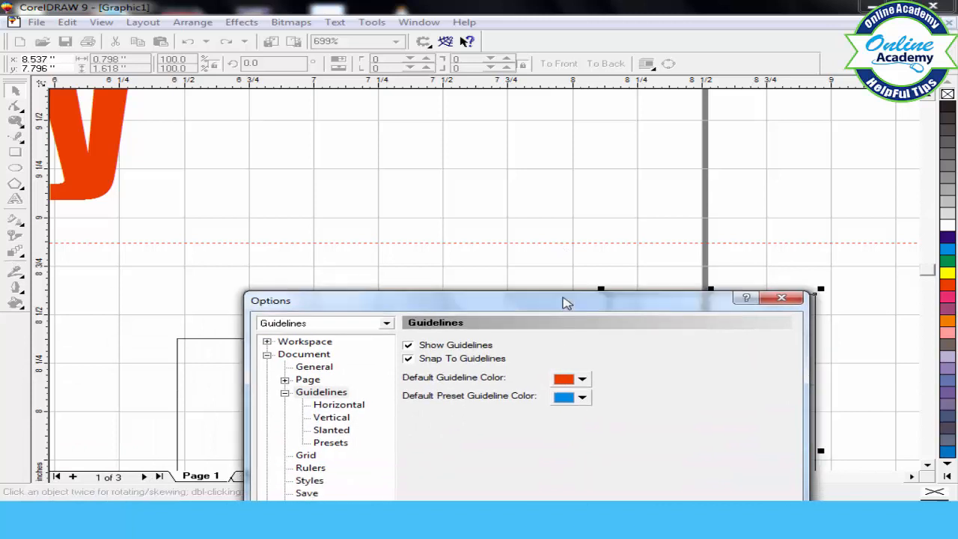
{"action": "left_click", "coordinate": [582, 377]}
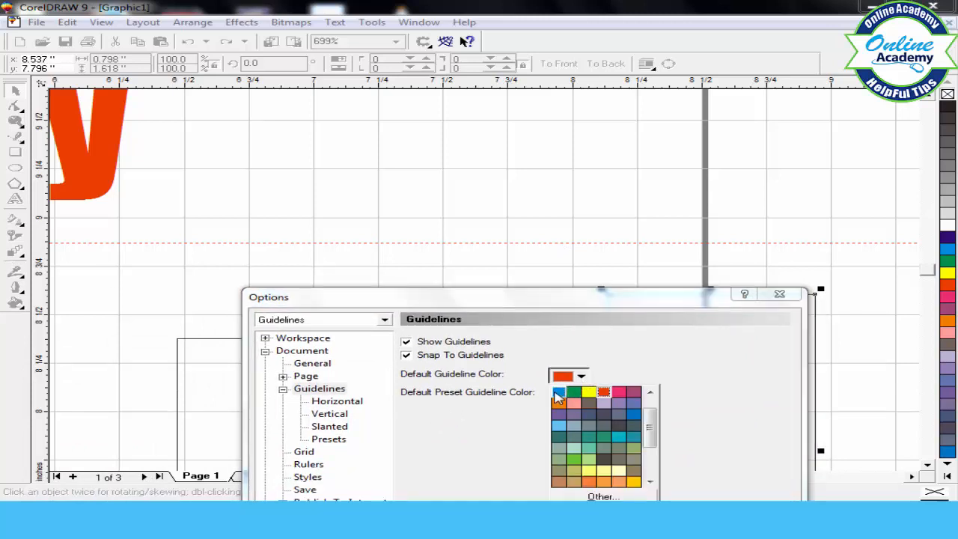
{"action": "left_click", "coordinate": [559, 392]}
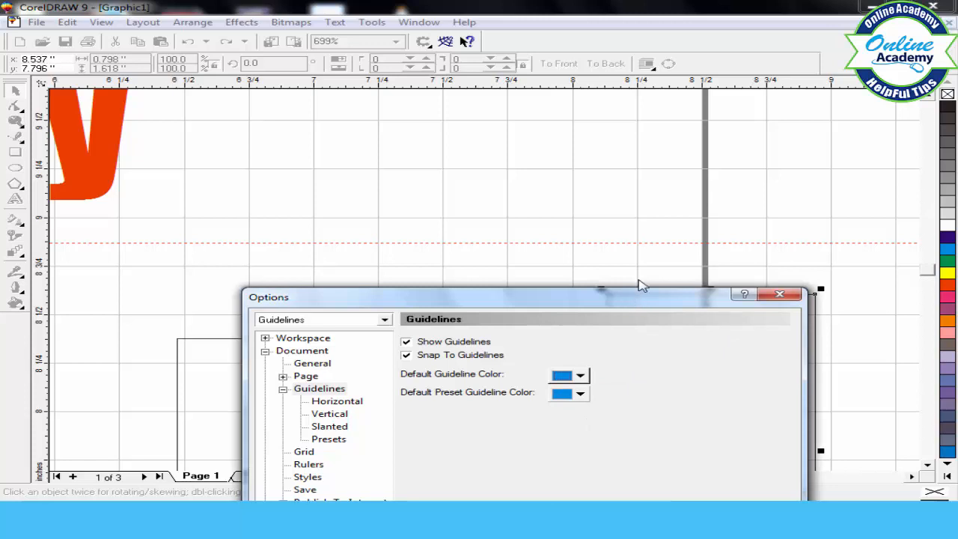
{"action": "left_click_drag", "start_coordinate": [640, 284], "coordinate": [694, 155]}
{"action": "left_click", "coordinate": [670, 458]}
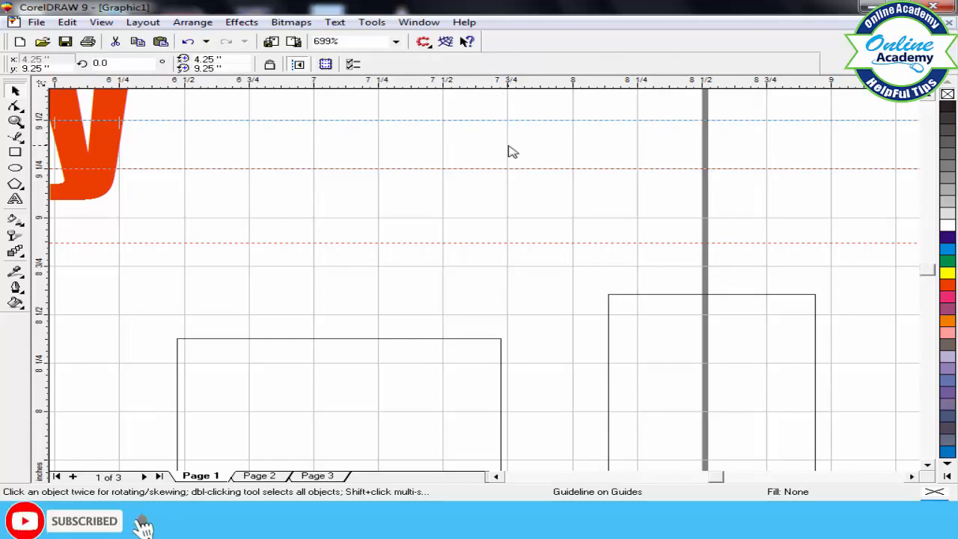
Step: Reposition the new horizontal guidelines at 9.25 and 9.0 inches and show all objects on the page
{"action": "left_click_drag", "start_coordinate": [505, 122], "coordinate": [485, 213]}
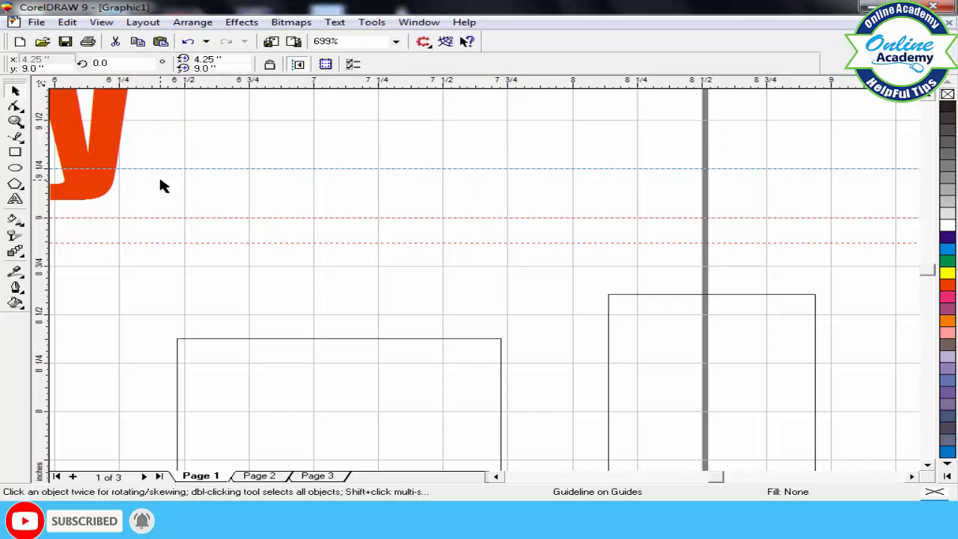
{"action": "key", "text": "F4"}
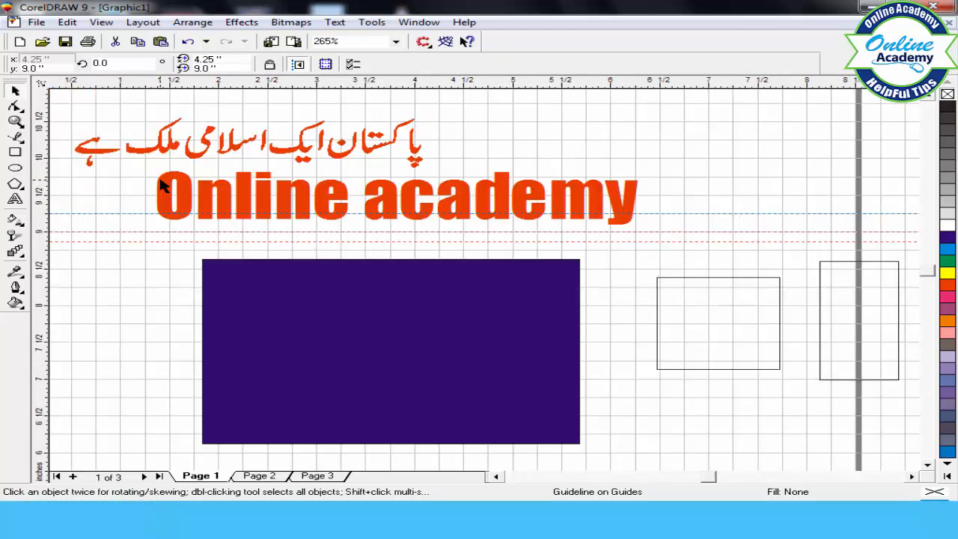
{"action": "key", "text": "F5"}
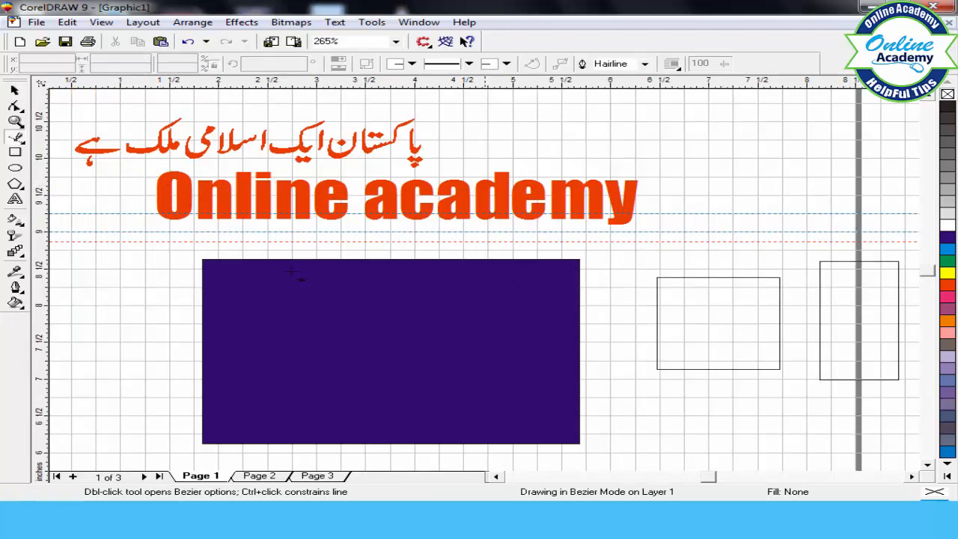
Step: Set the default guideline color to green in the guidelines setup
{"action": "left_click", "coordinate": [15, 121]}
{"action": "left_click_drag", "start_coordinate": [654, 189], "coordinate": [866, 317]}
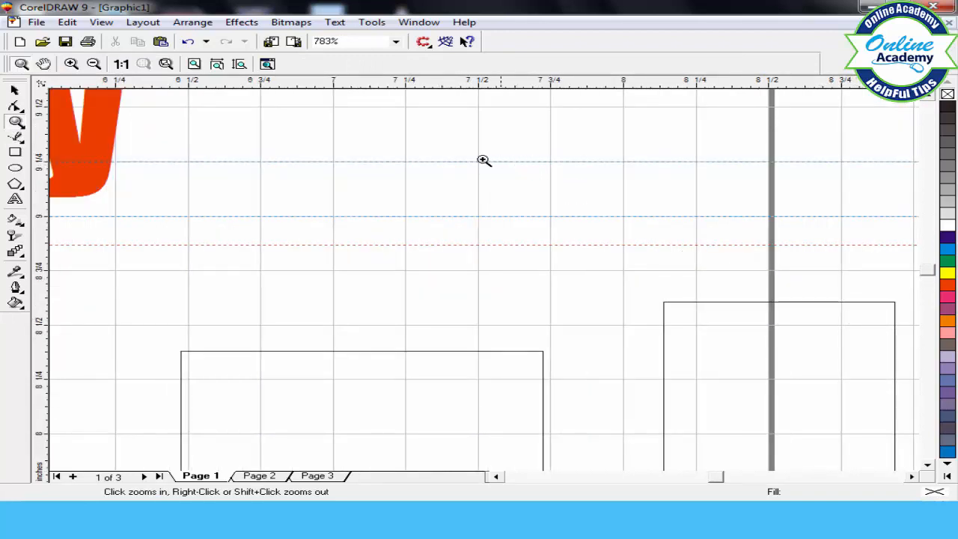
{"action": "left_click", "coordinate": [102, 23]}
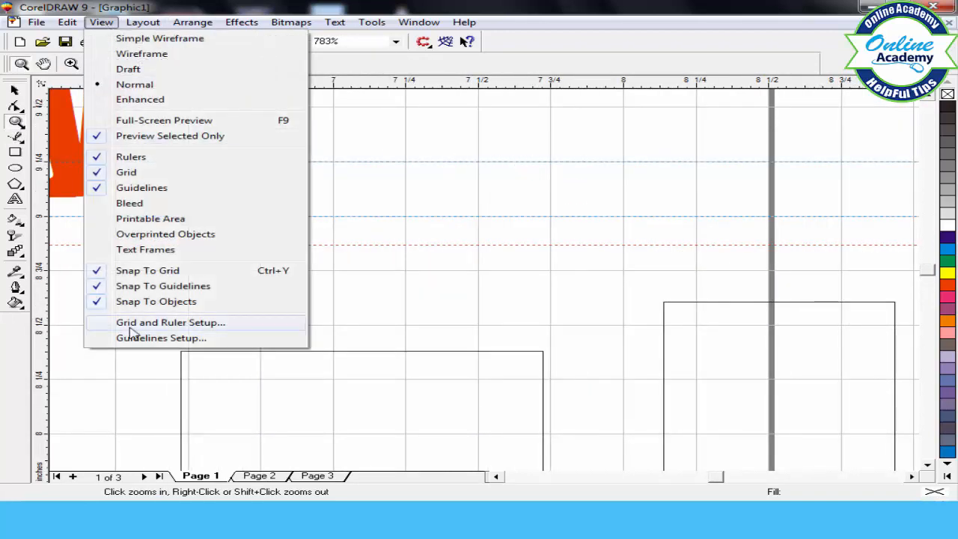
{"action": "left_click", "coordinate": [139, 339]}
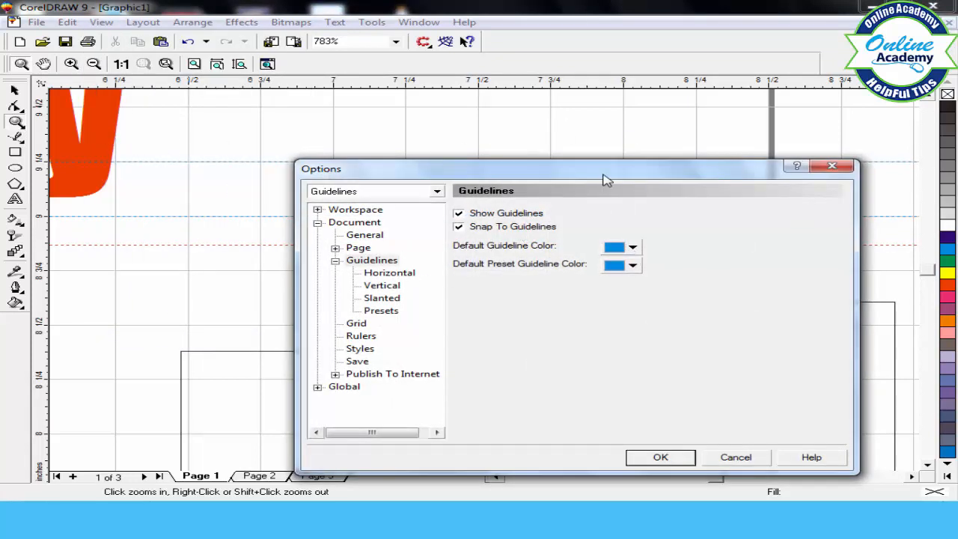
{"action": "left_click_drag", "start_coordinate": [603, 174], "coordinate": [637, 129]}
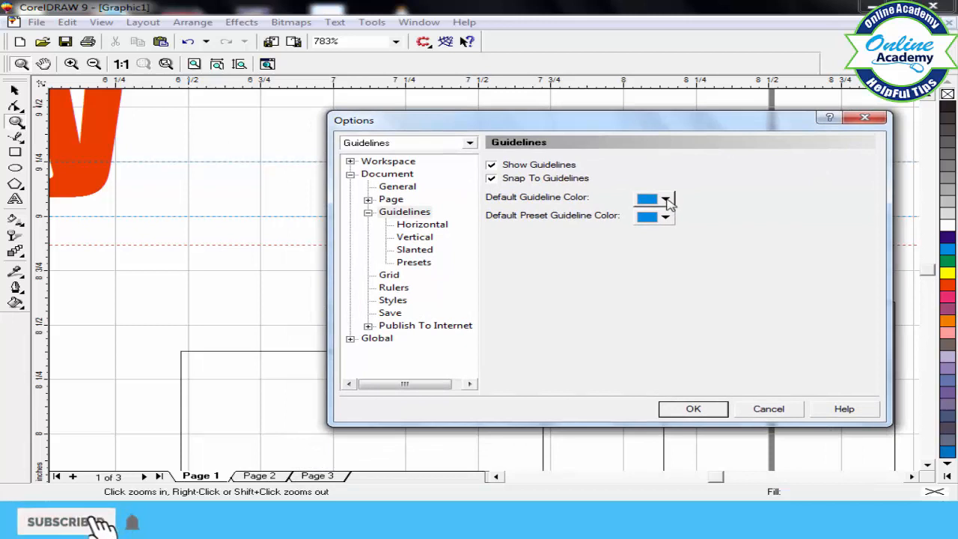
{"action": "left_click", "coordinate": [666, 199]}
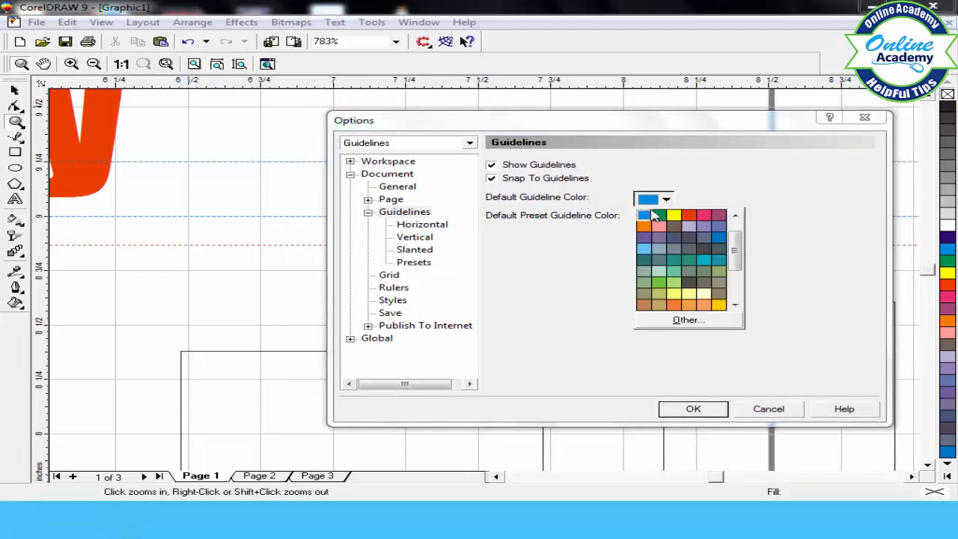
{"action": "left_click", "coordinate": [669, 200]}
{"action": "left_click", "coordinate": [672, 200]}
{"action": "left_click", "coordinate": [662, 217]}
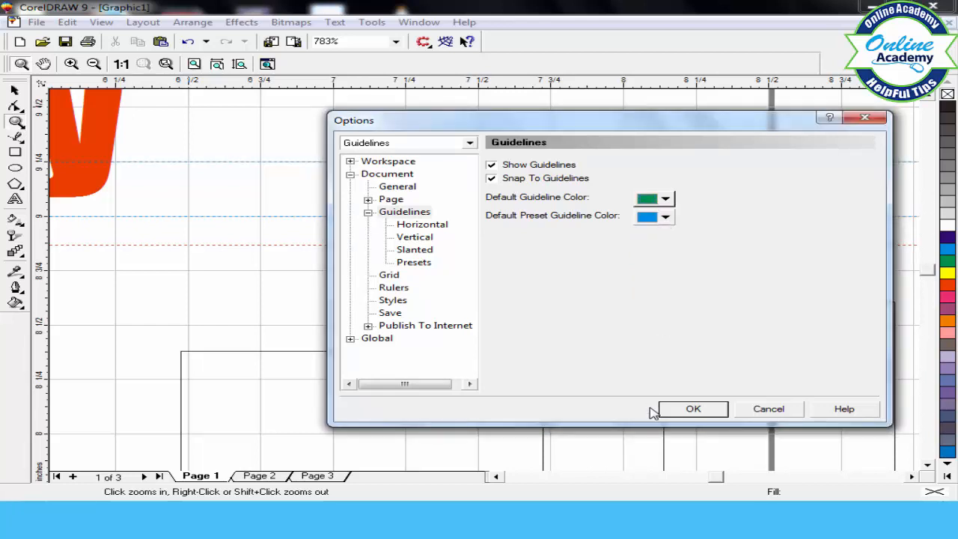
{"action": "left_click", "coordinate": [687, 409]}
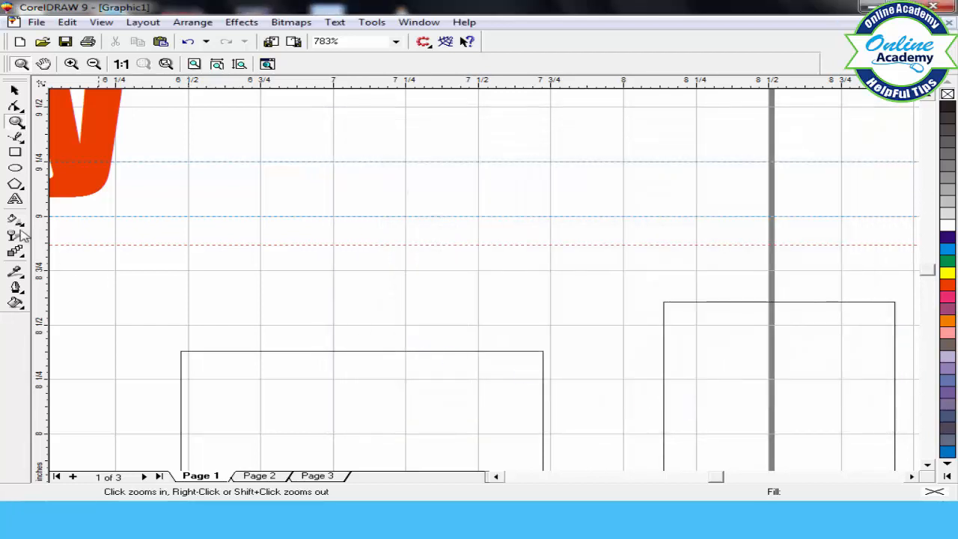
Step: Add a horizontal guideline at 9.5 inches and a vertical guideline at 7.0 inches, leaving nothing selected
{"action": "left_click_drag", "start_coordinate": [379, 85], "coordinate": [407, 167]}
{"action": "left_click", "coordinate": [15, 90]}
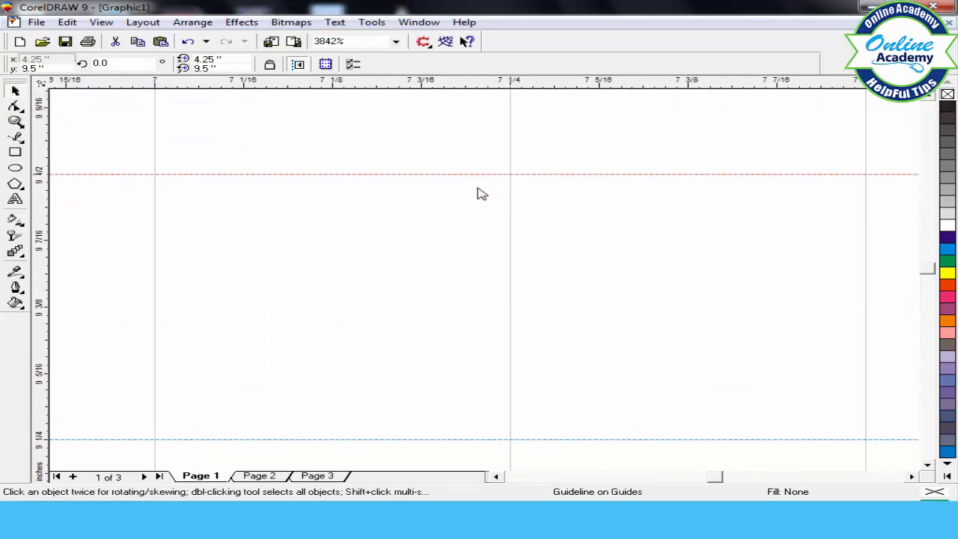
{"action": "left_click_drag", "start_coordinate": [45, 198], "coordinate": [226, 238]}
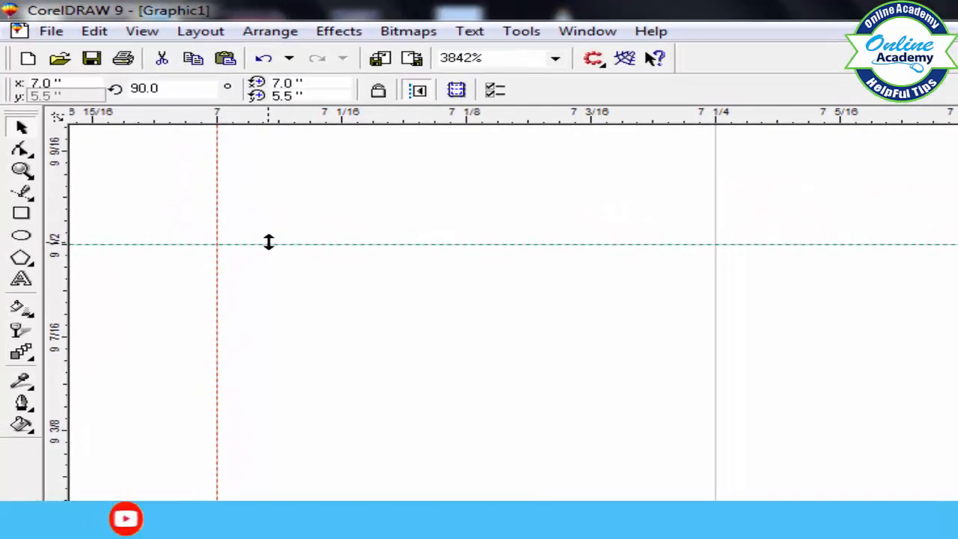
{"action": "key", "text": "F4"}
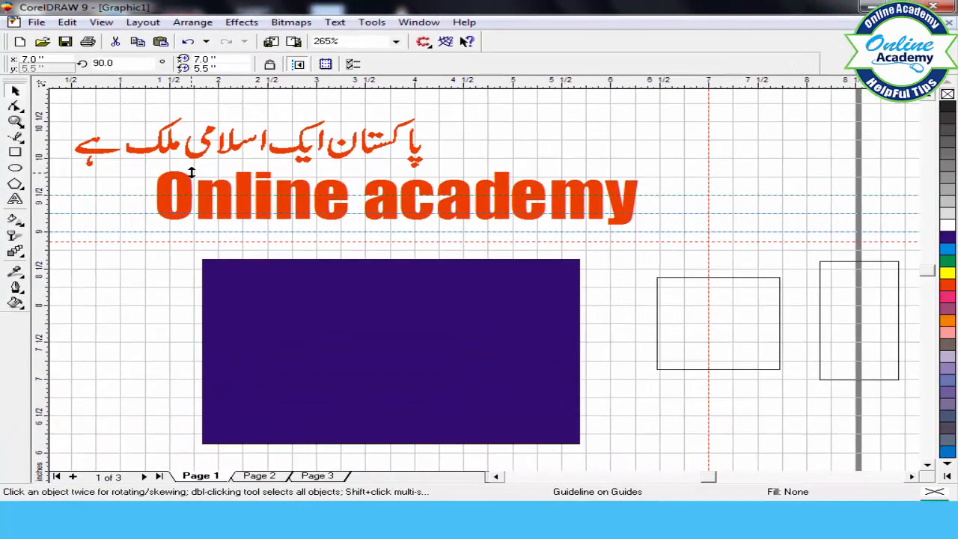
{"action": "left_click", "coordinate": [101, 21]}
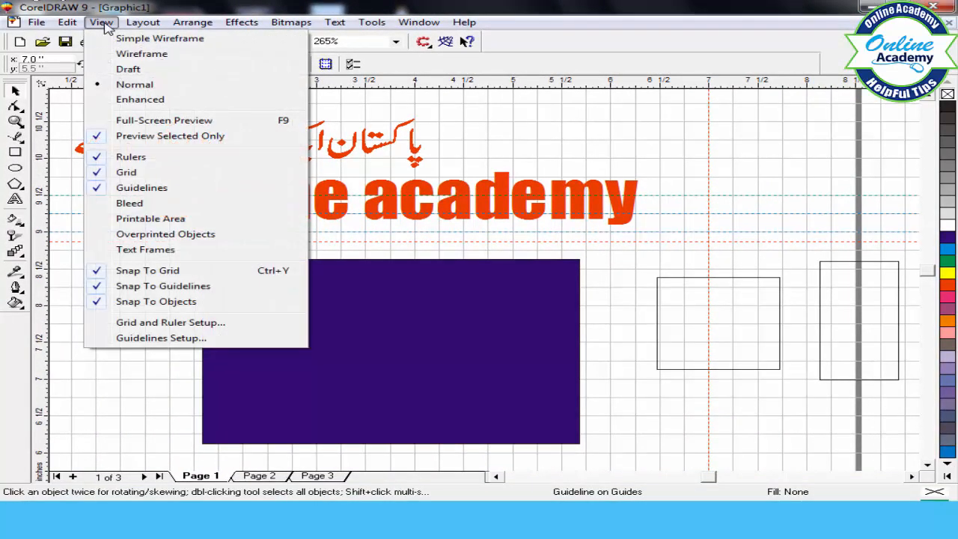
{"action": "left_click", "coordinate": [139, 375]}
{"action": "left_click", "coordinate": [138, 374]}
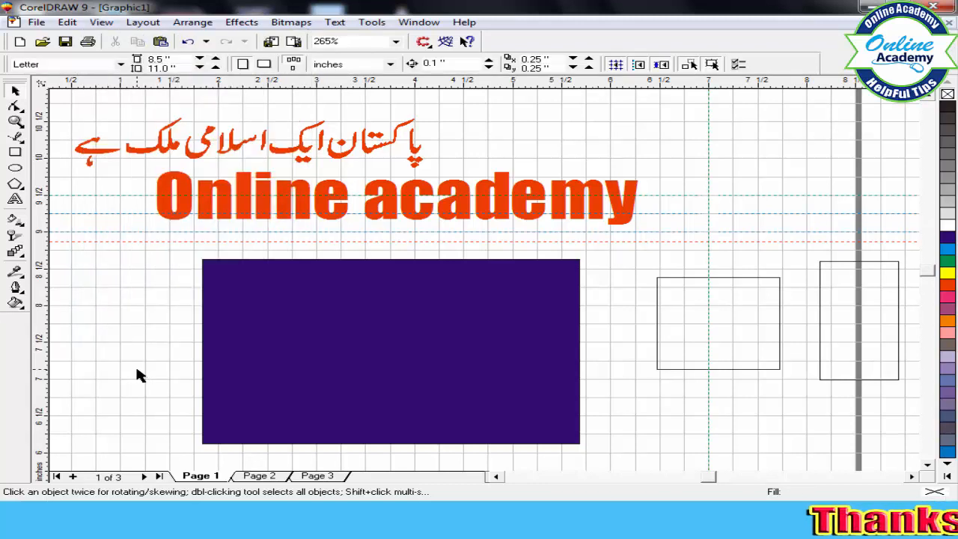